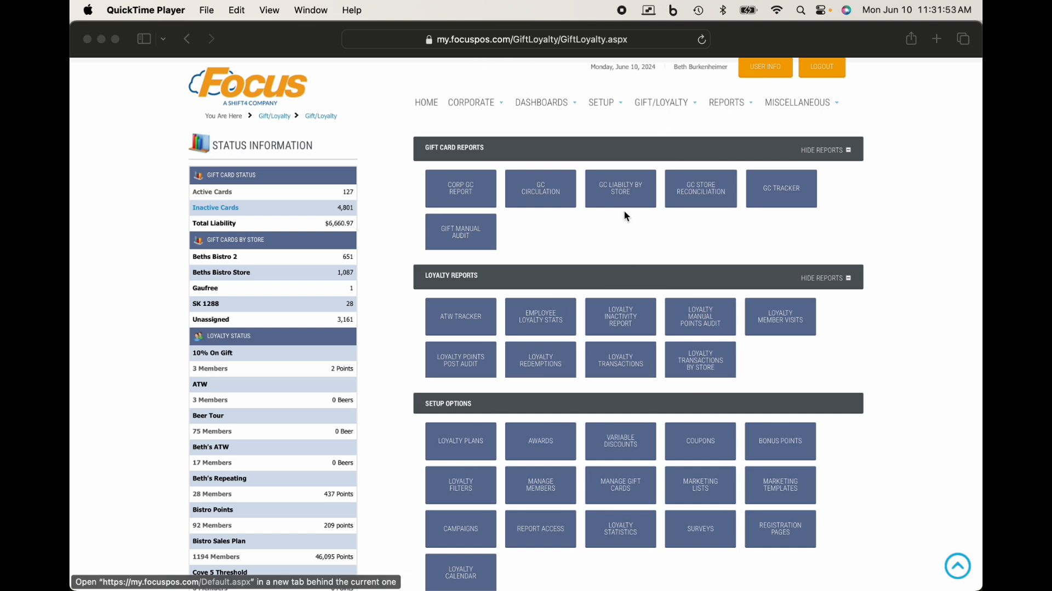
Step: Open the loyalty plan setup and load the Bistro Sales Plan
click(667, 100)
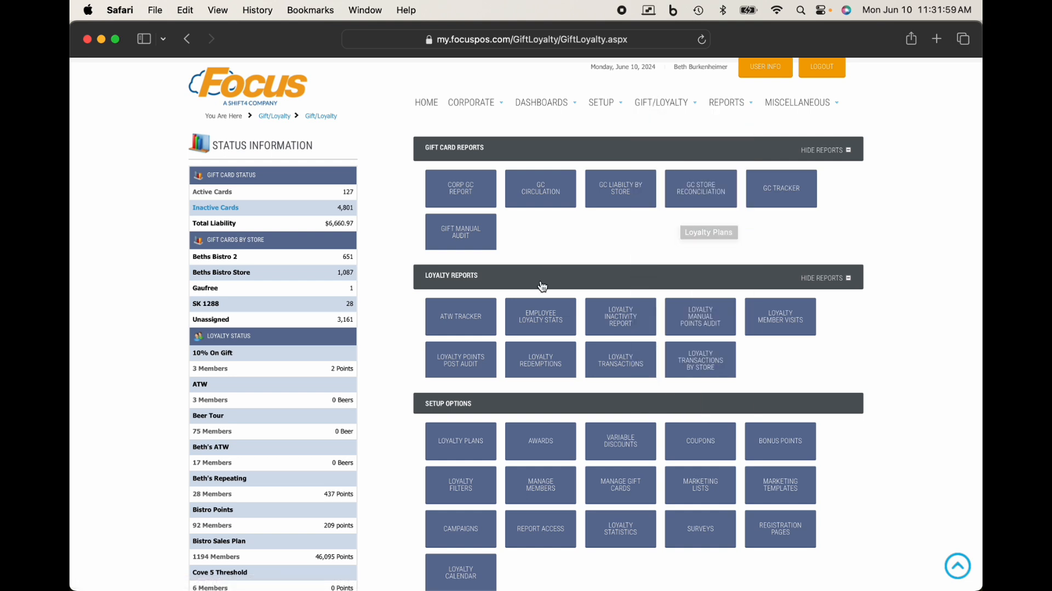
click(463, 440)
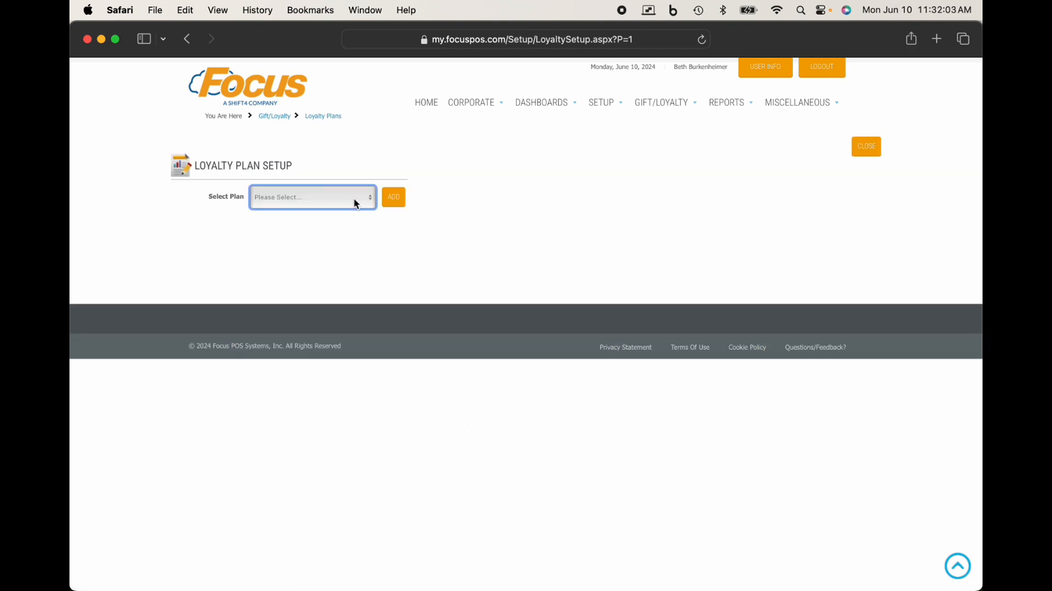
click(355, 203)
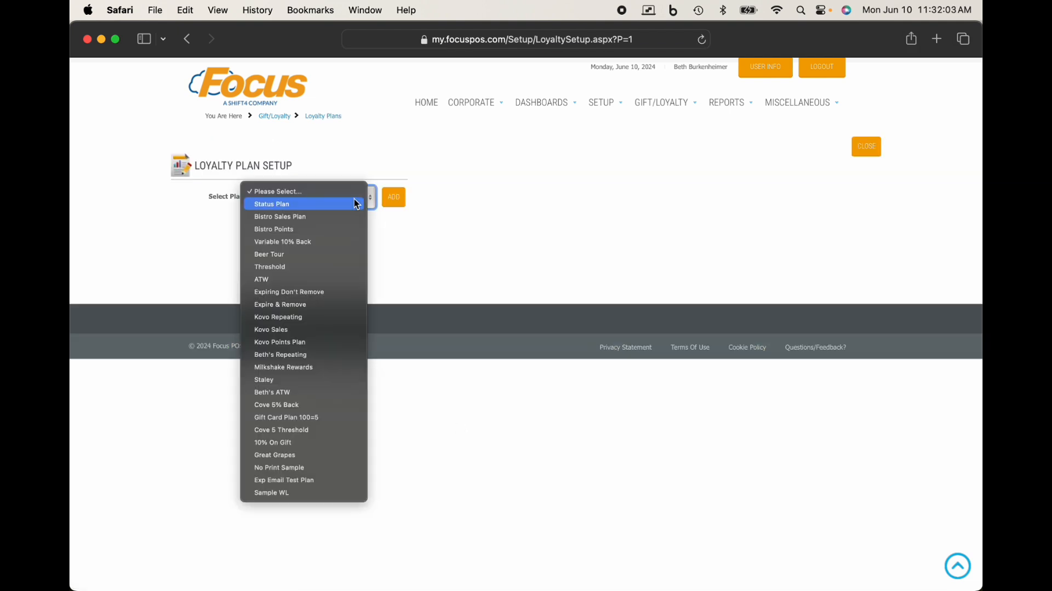
click(337, 216)
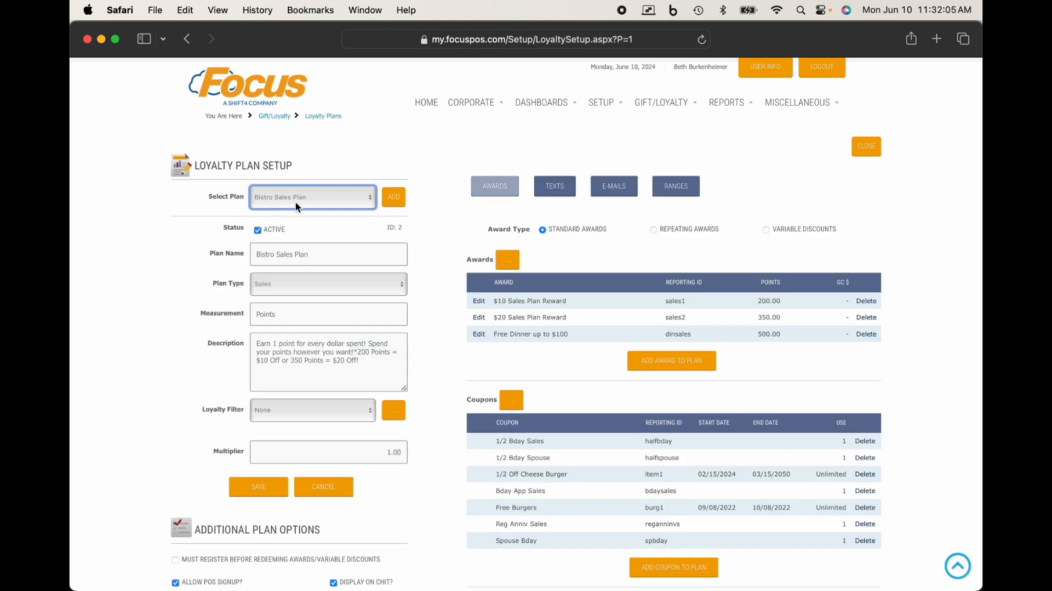
Step: Delete the 2xWedensday bonus points special from the Bistro Sales Plan
scroll(545, 322, down, 5)
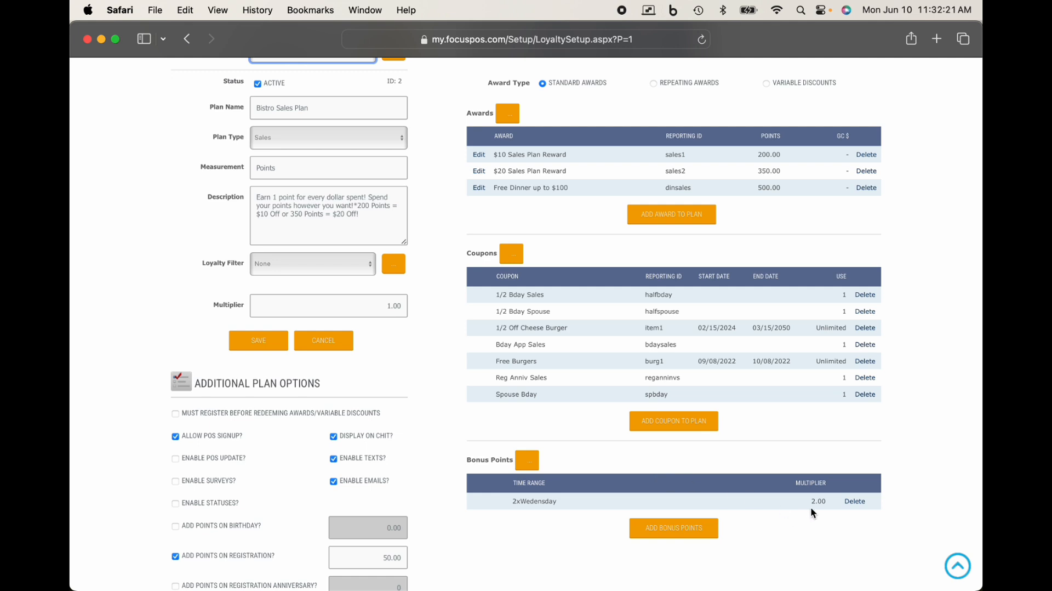
click(854, 501)
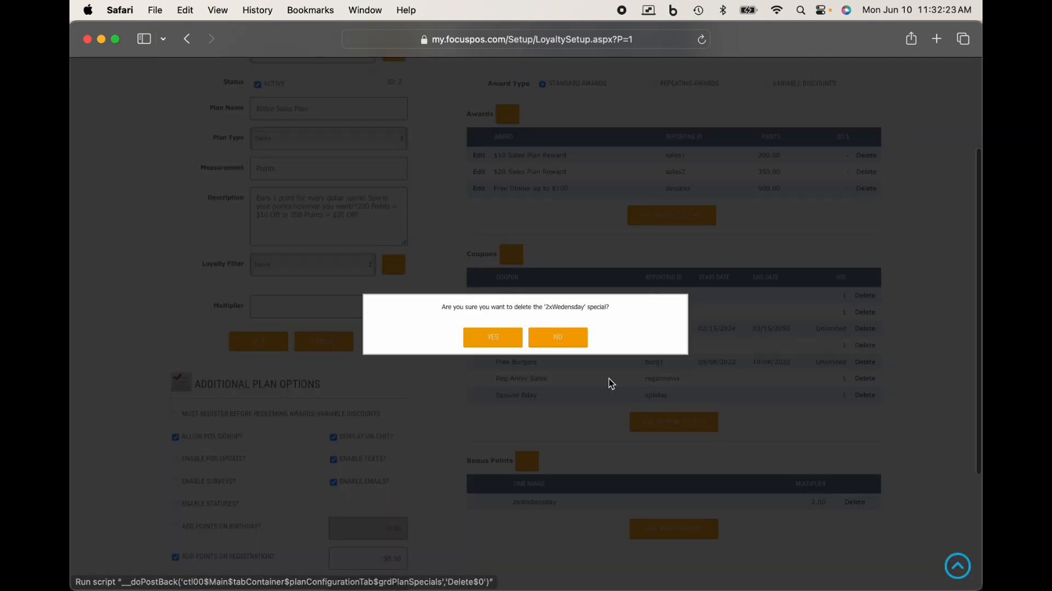
click(510, 338)
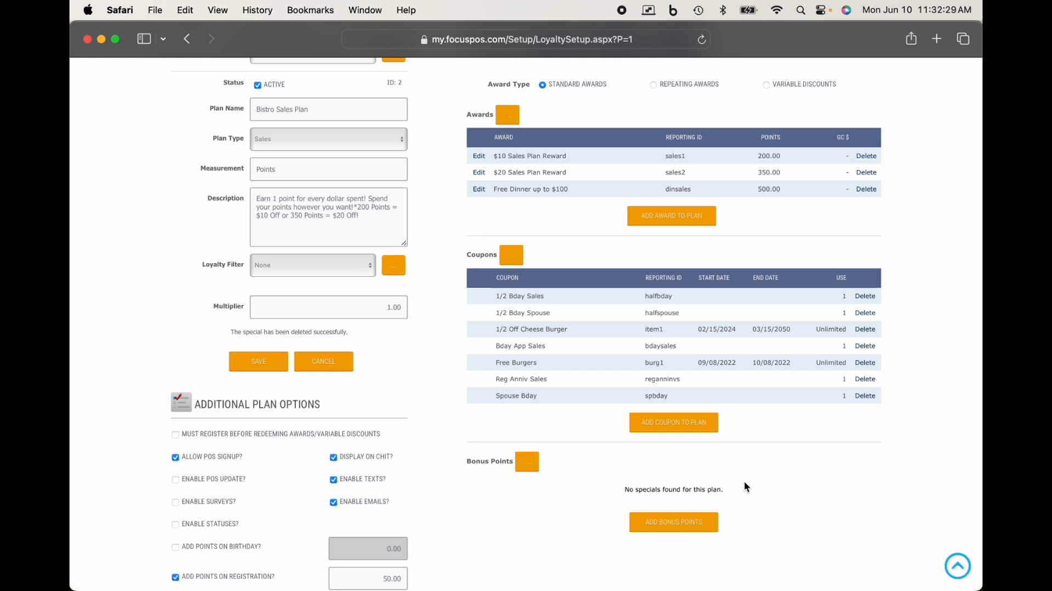
click(682, 527)
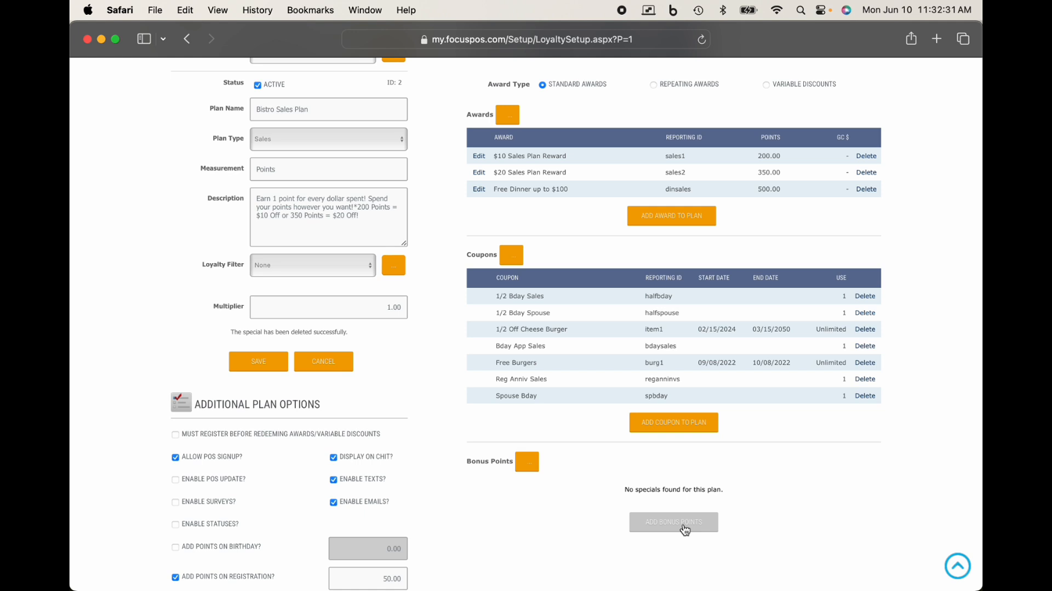
click(629, 516)
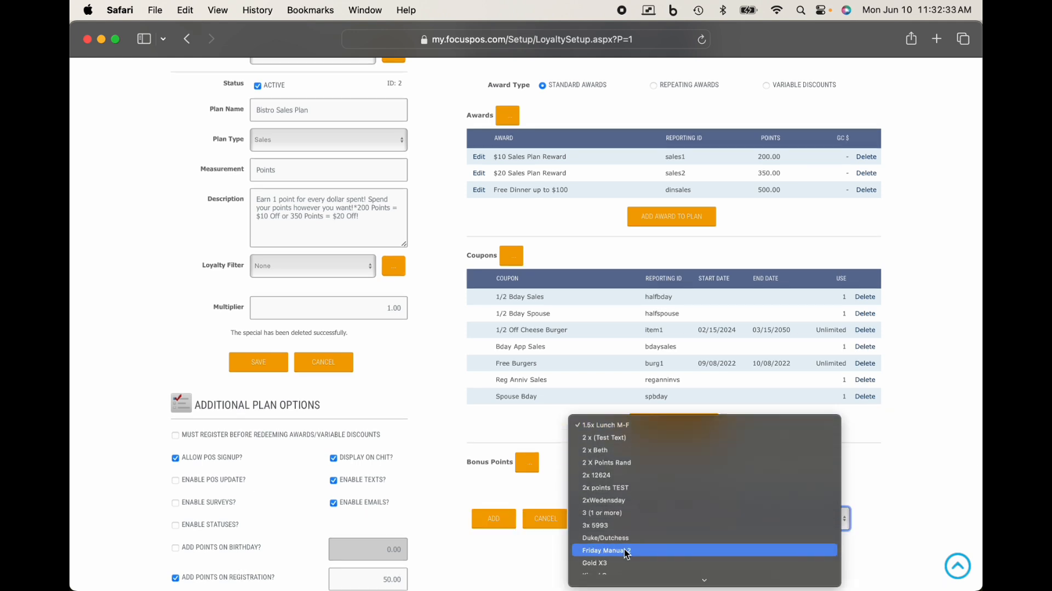
click(541, 480)
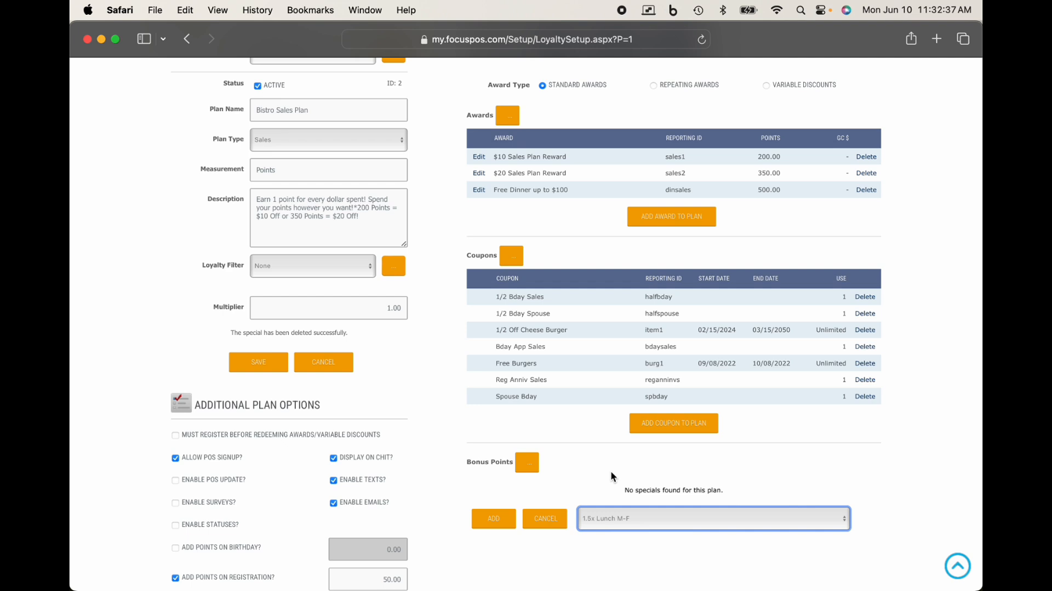
Step: Open the bonus points setup and change the name of the special 2 X Points Rand to 2 X Points
click(527, 464)
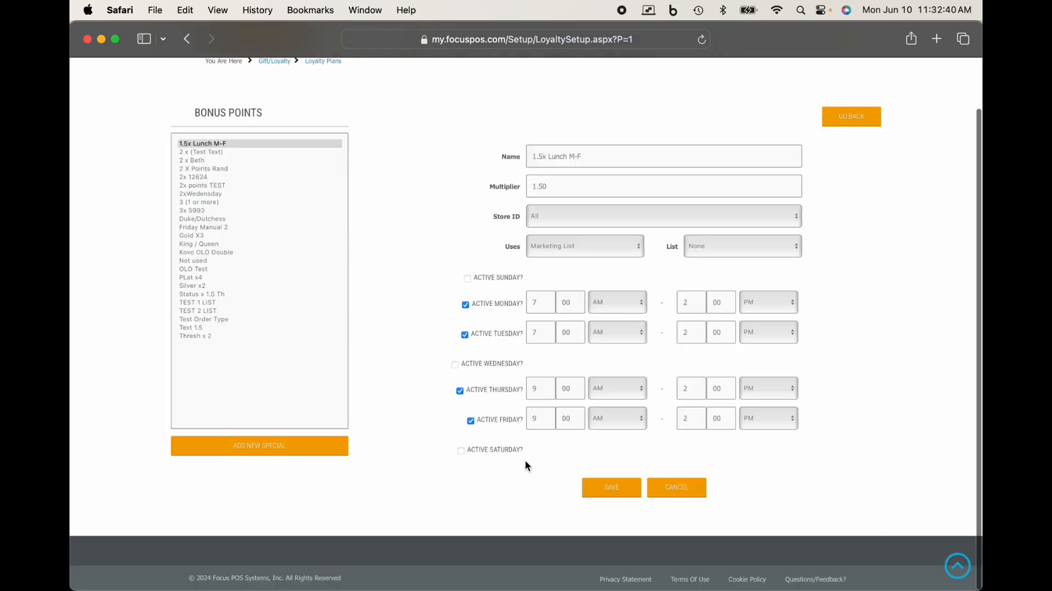
click(212, 170)
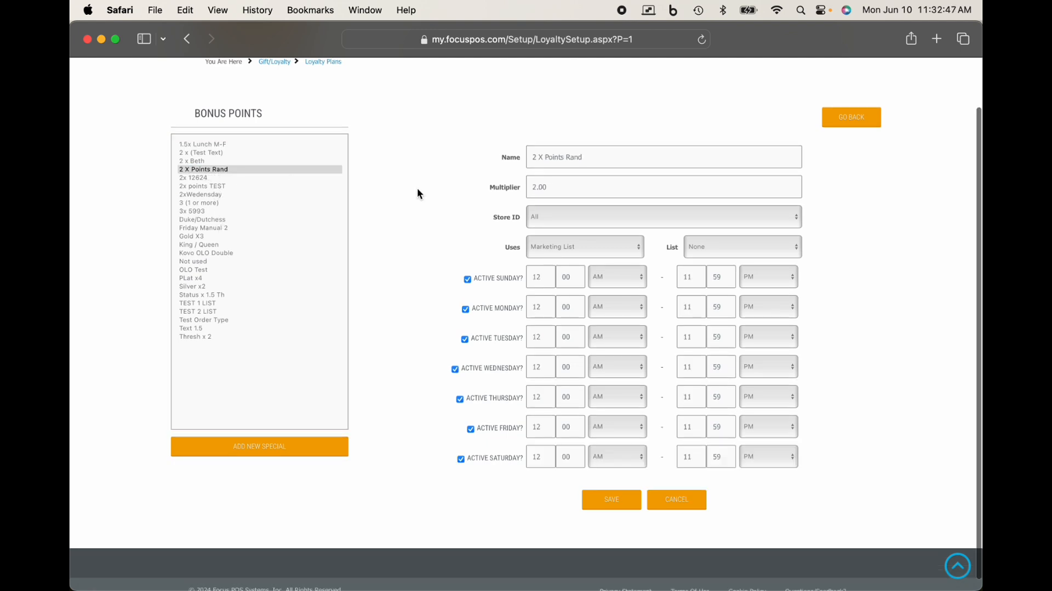
click(592, 159)
key(BackSpace)
key(BackSpace)
key(BackSpace)
key(BackSpace)
key(BackSpace)
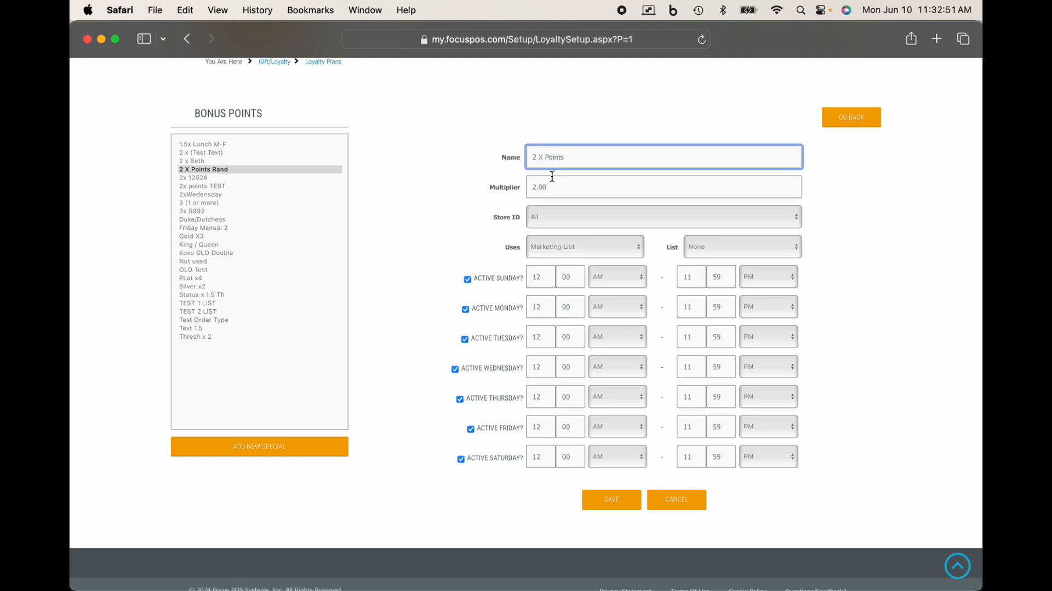
Step: Set the 2 X Points special's multiplier to 2, save it and return to the loyalty plan
click(554, 188)
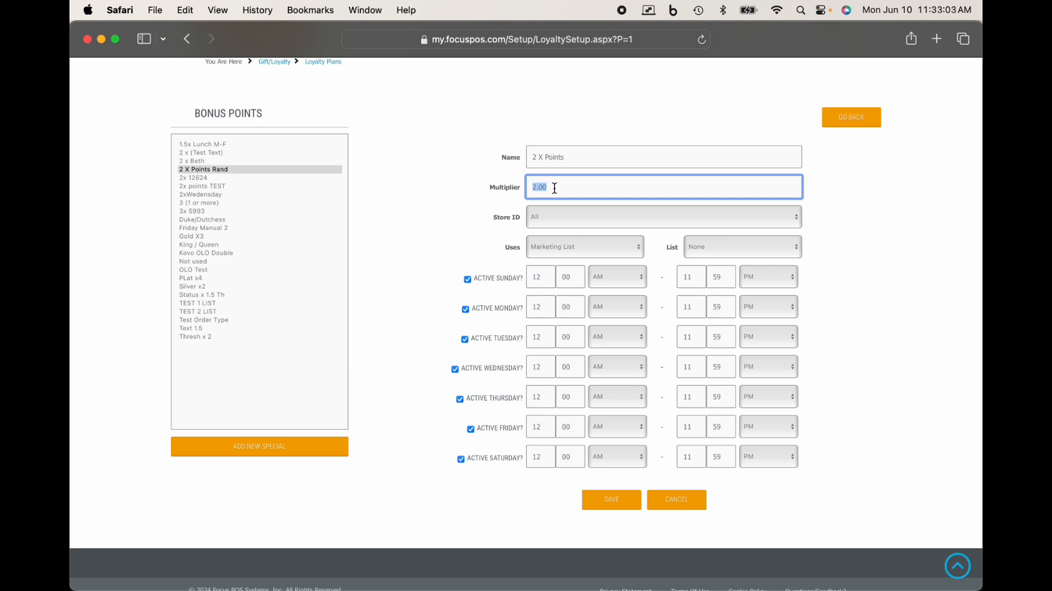
text(4)
key(BackSpace)
text(2)
click(612, 500)
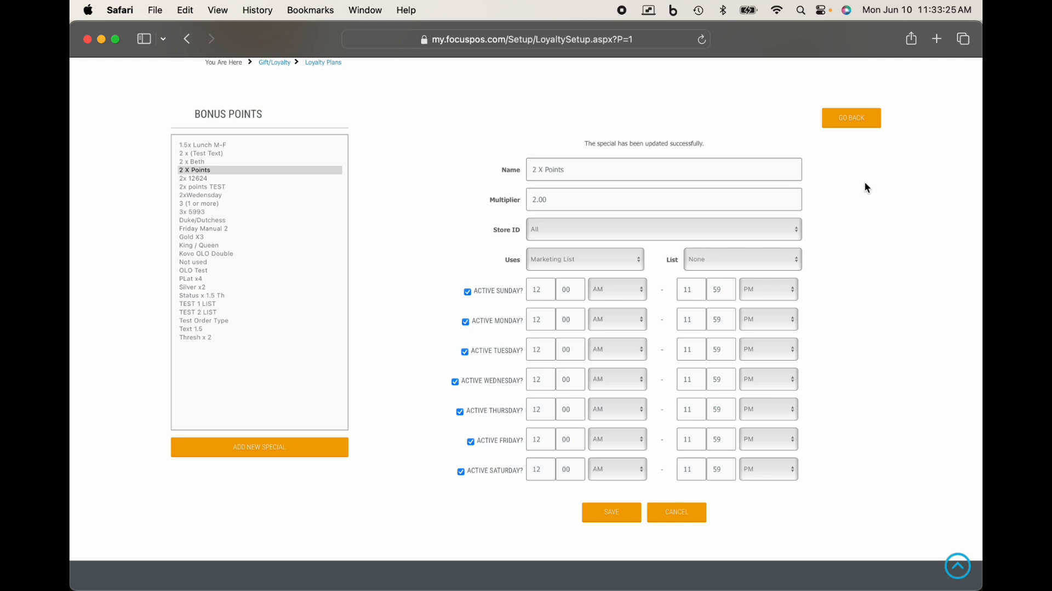
click(862, 125)
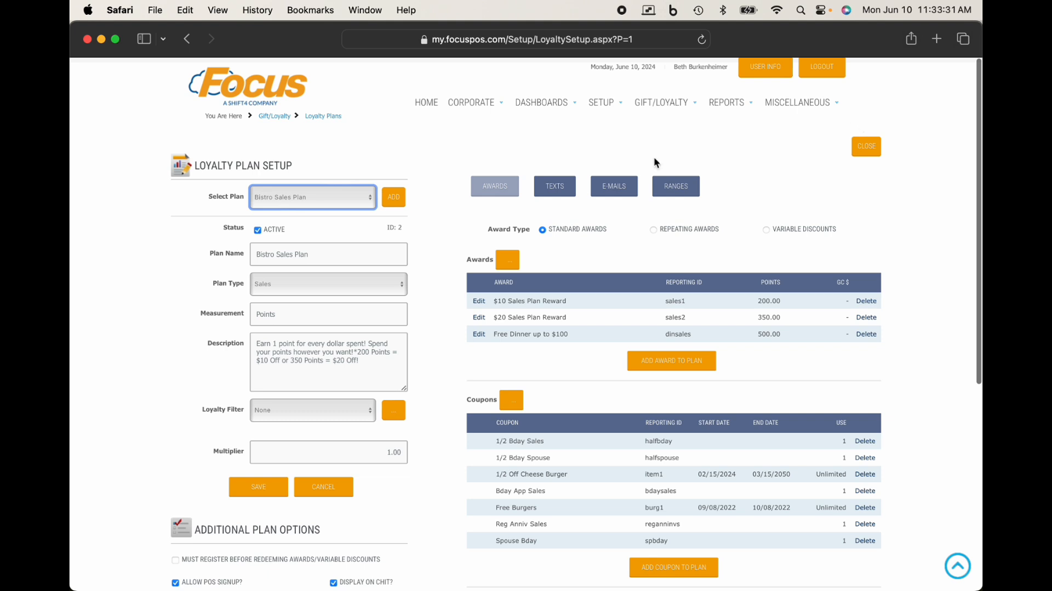
scroll(500, 335, down, 5)
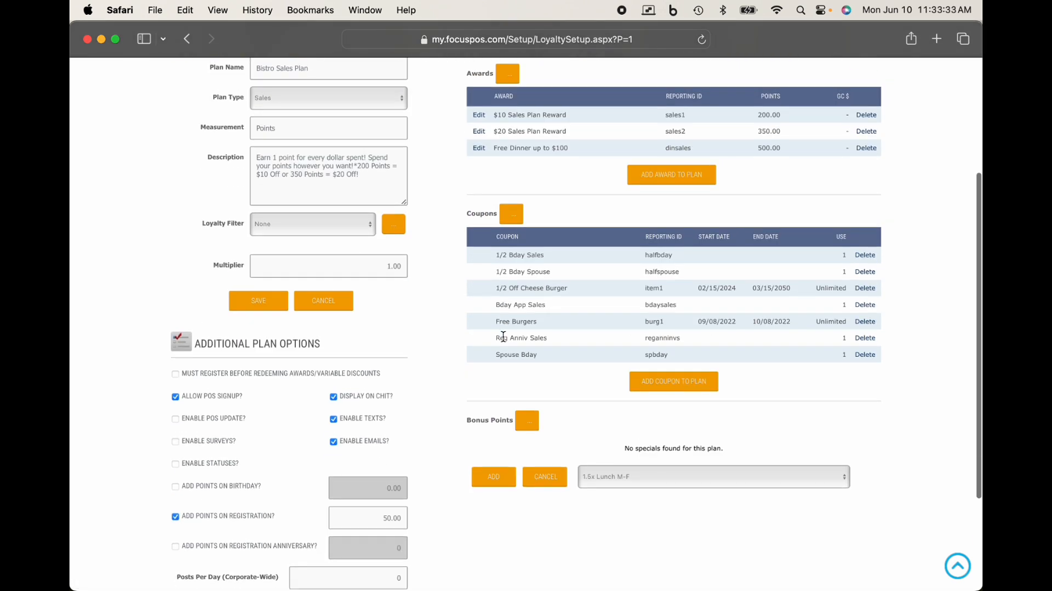
click(595, 467)
click(613, 475)
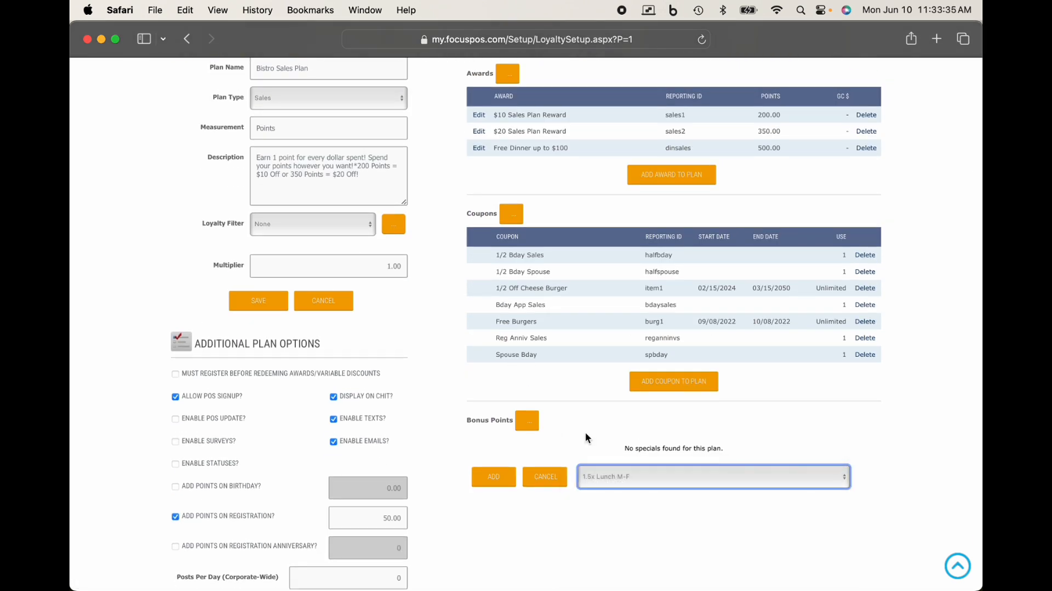
click(549, 474)
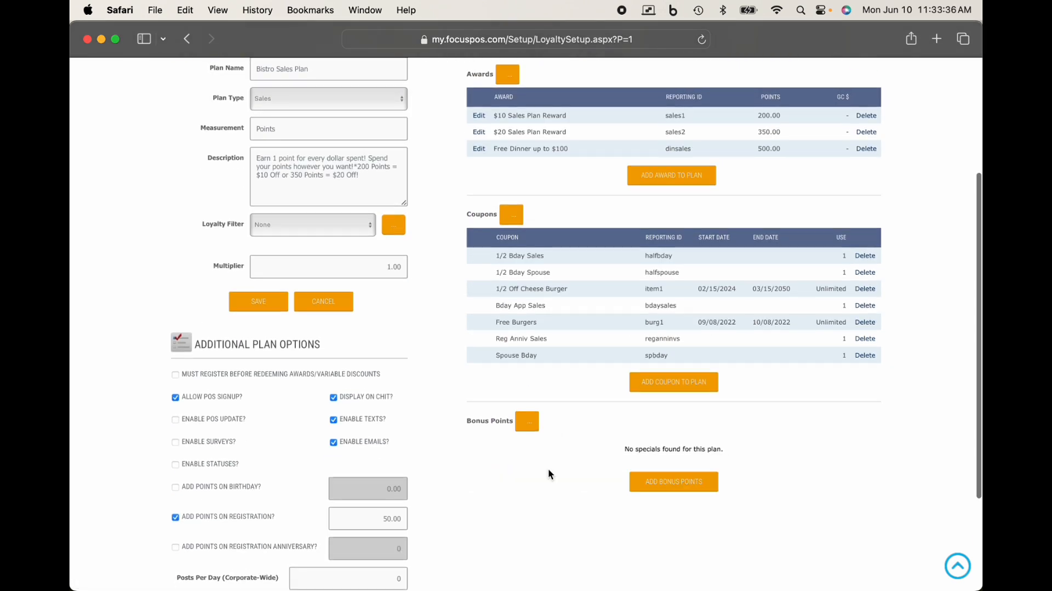
Step: Add the 2 X Points special to the Bistro Sales Plan's bonus points
click(684, 486)
click(653, 480)
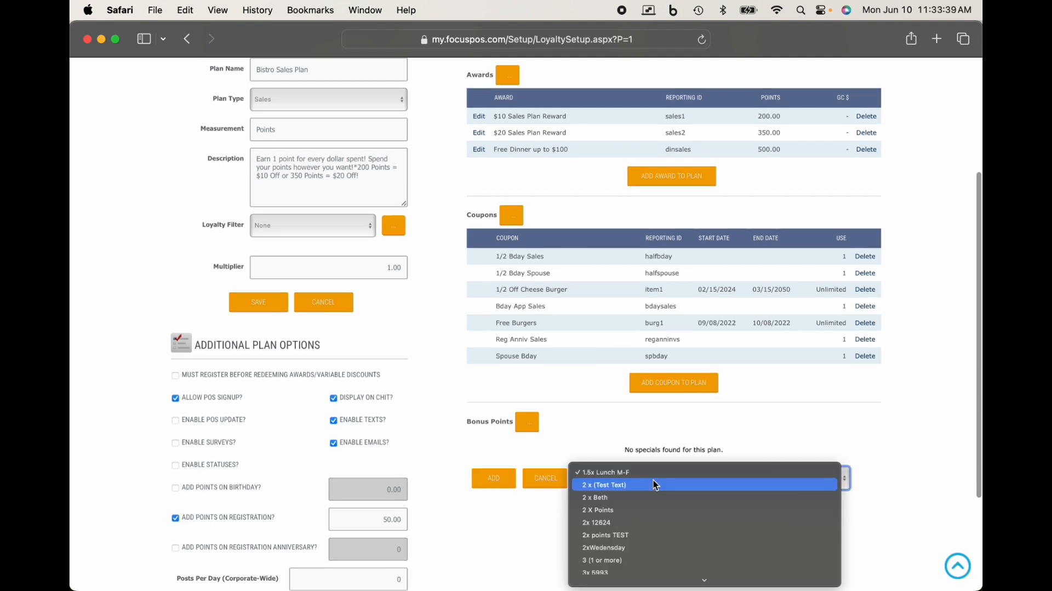
click(628, 505)
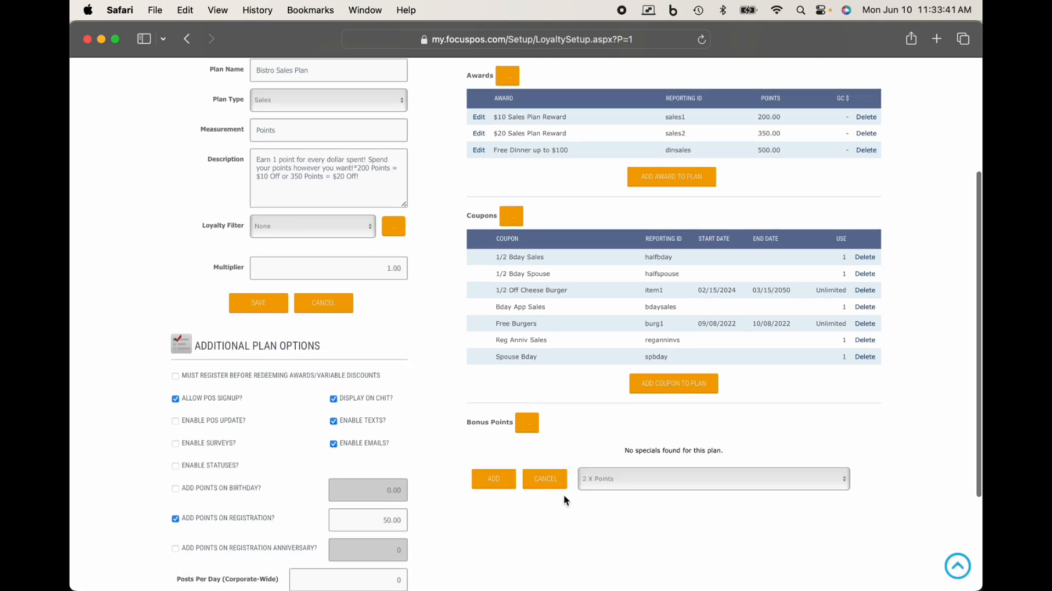
click(493, 480)
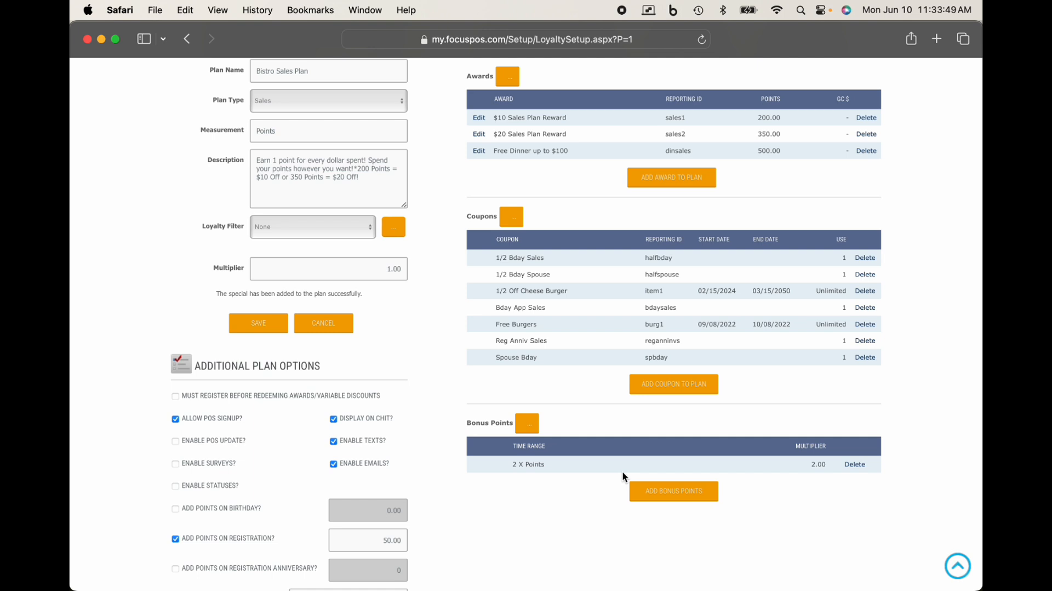
Step: Replace the plan's 2 X Points bonus points special with the 2xWedensday special
click(855, 465)
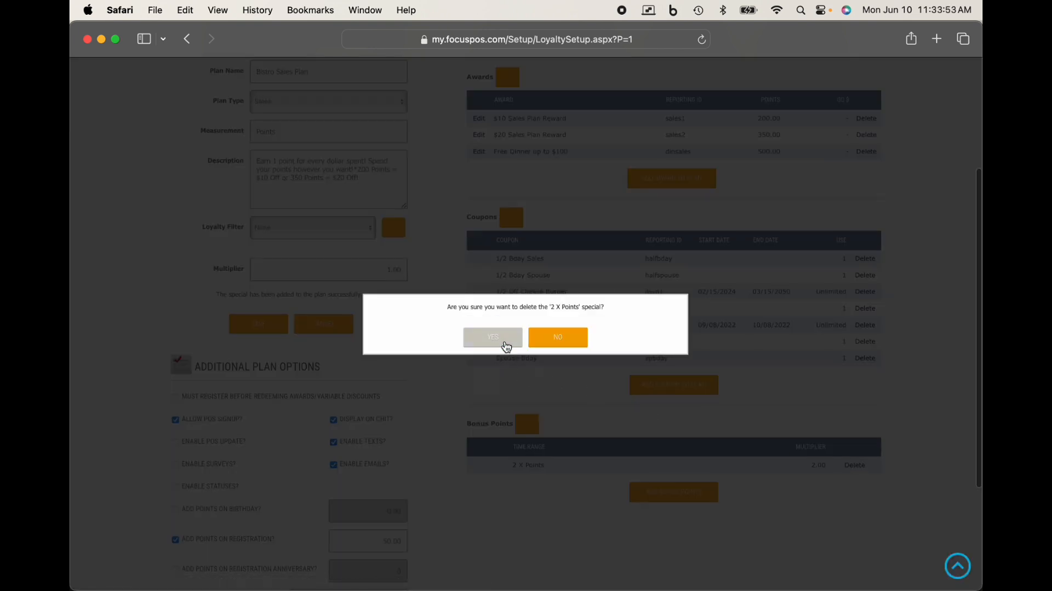
click(505, 340)
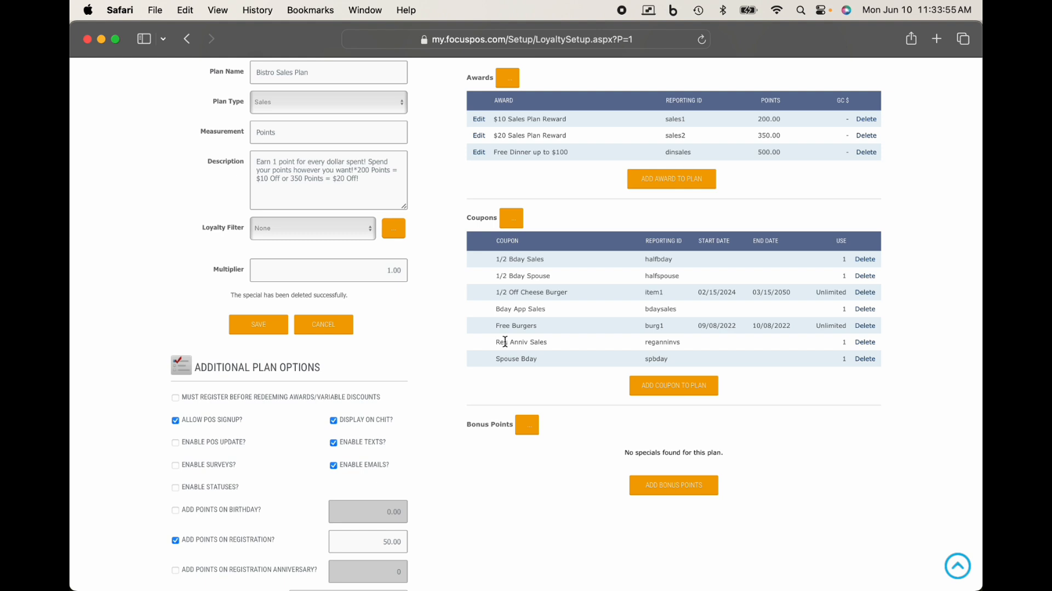
click(682, 489)
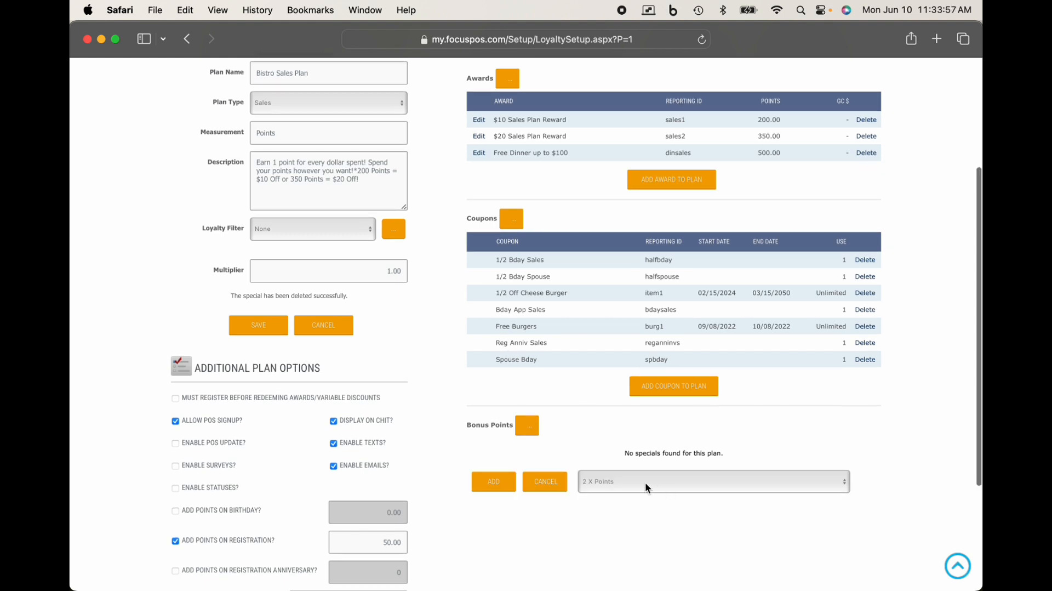
click(645, 483)
click(627, 512)
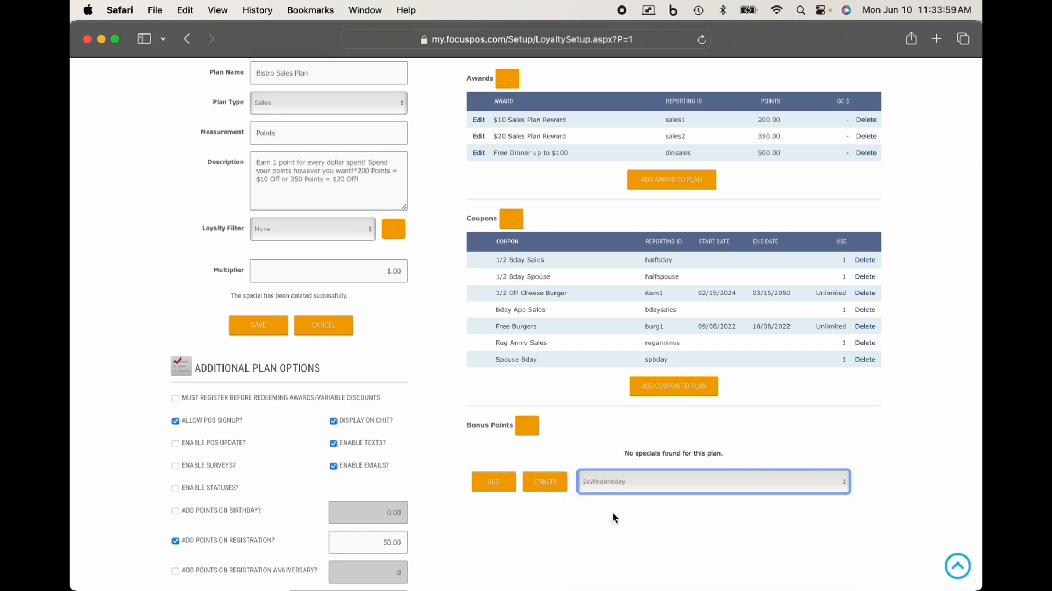
click(496, 482)
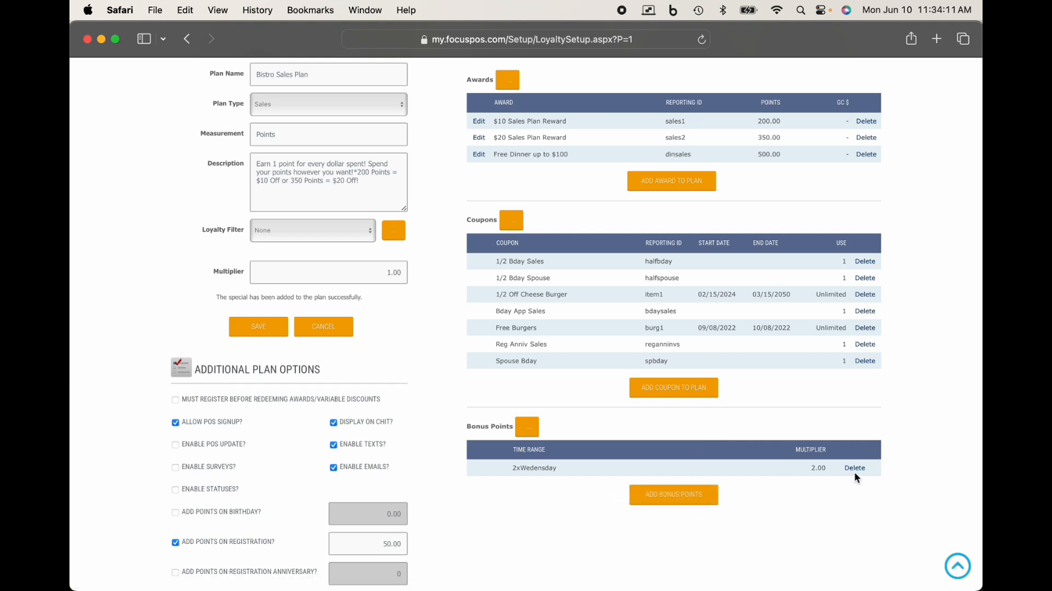
Step: Start a new bonus points special named Misc with a multiplier of 2.5
click(524, 433)
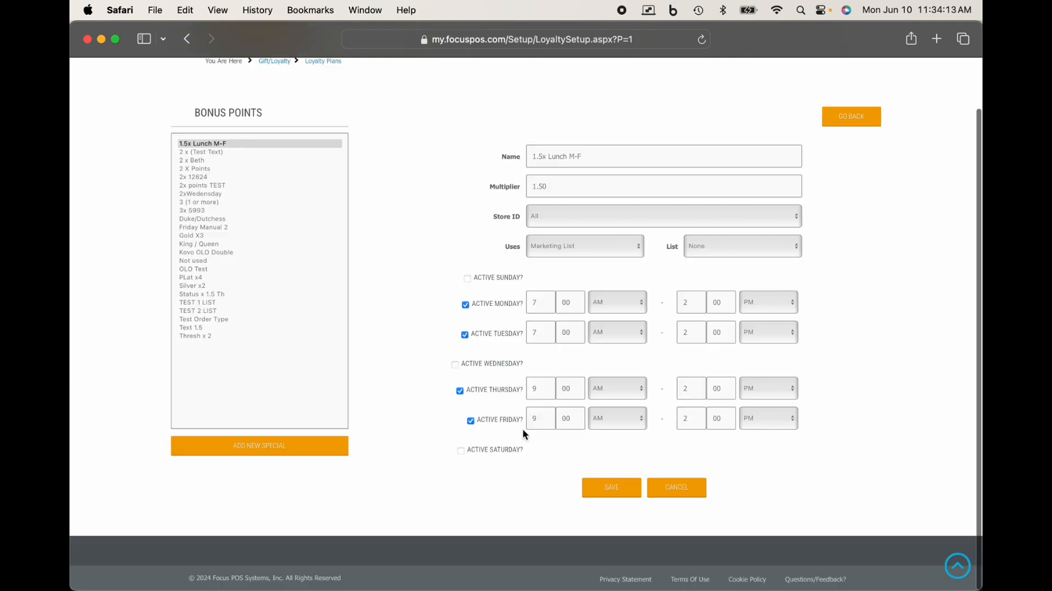
click(329, 444)
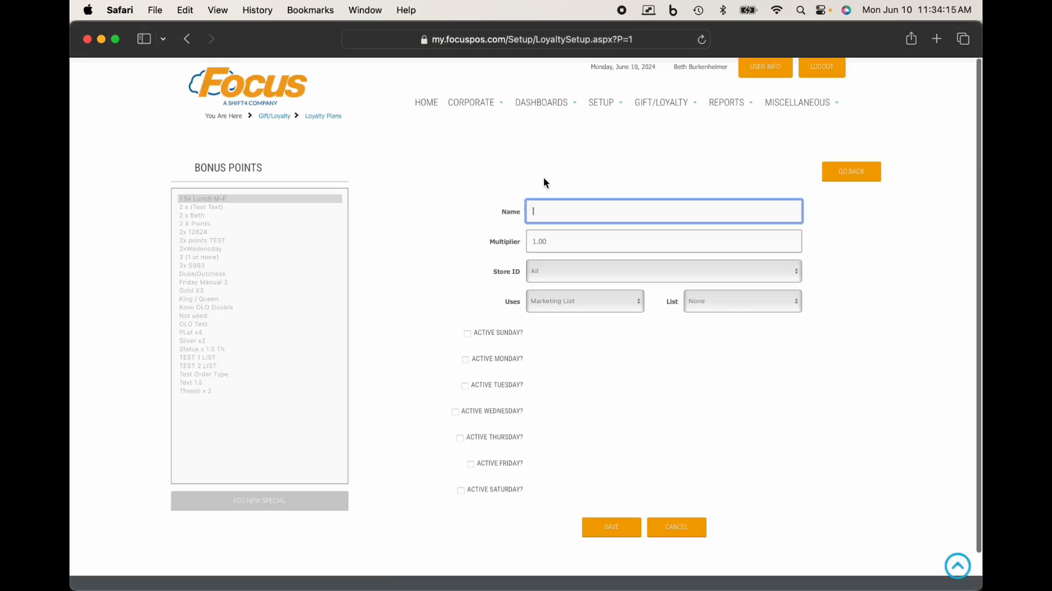
text(Misc)
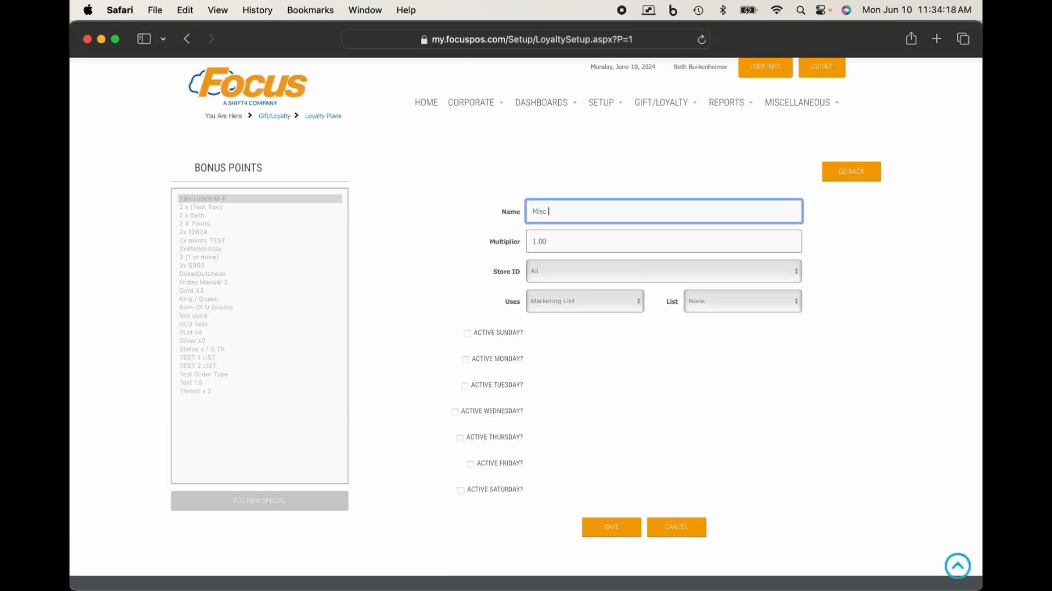
key(Tab)
text(2.5)
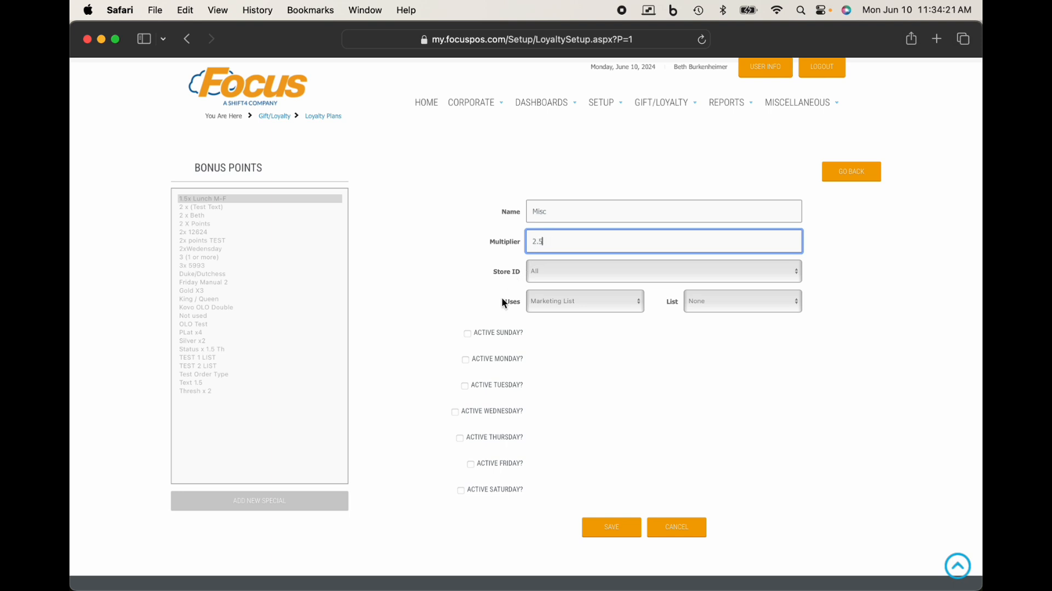
Step: Make the Misc special active on Sunday with a start hour of 9 AM
click(487, 332)
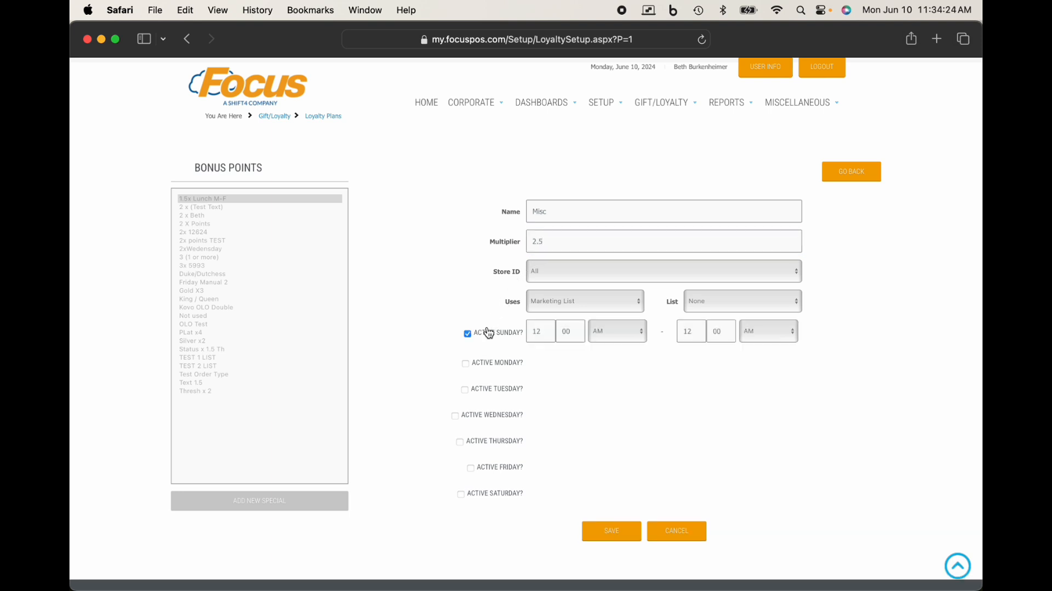
click(549, 334)
double_click(550, 333)
text(05)
Step: Set the Misc special's Sunday end time to 1:00 PM and save the special
key(Tab)
key(Tab)
key(Tab)
text(1)
key(Tab)
text(p)
key(Tab)
key(shift+Tab)
text(p,)
key(BackSpace)
key(BackSpace)
text(00)
click(758, 333)
click(758, 336)
click(693, 337)
click(612, 536)
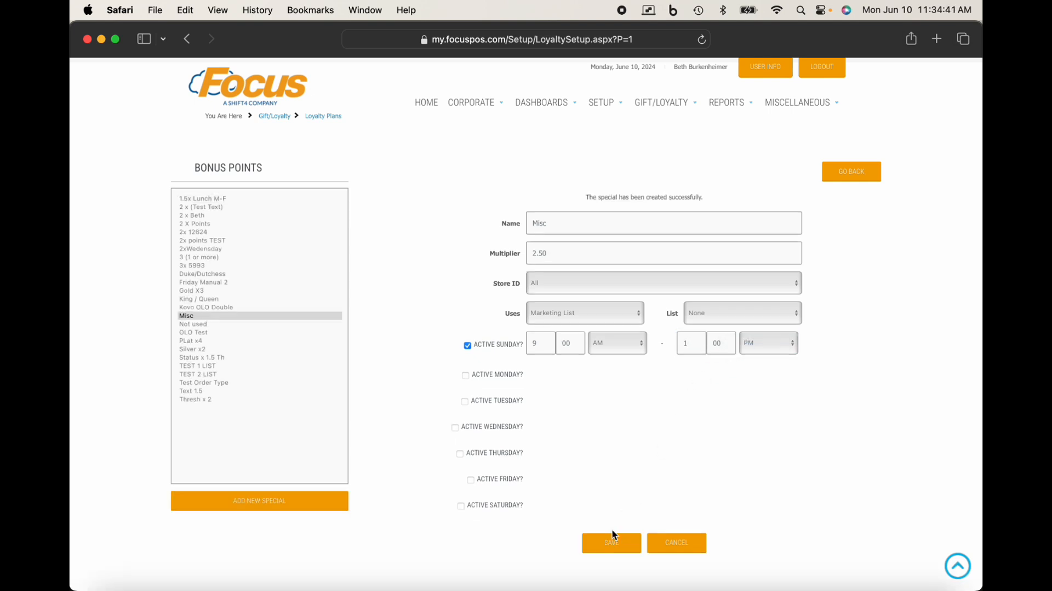
Step: Re-enter 1 as the Misc special's Sunday end hour and save the special again
click(686, 343)
text(01)
click(611, 542)
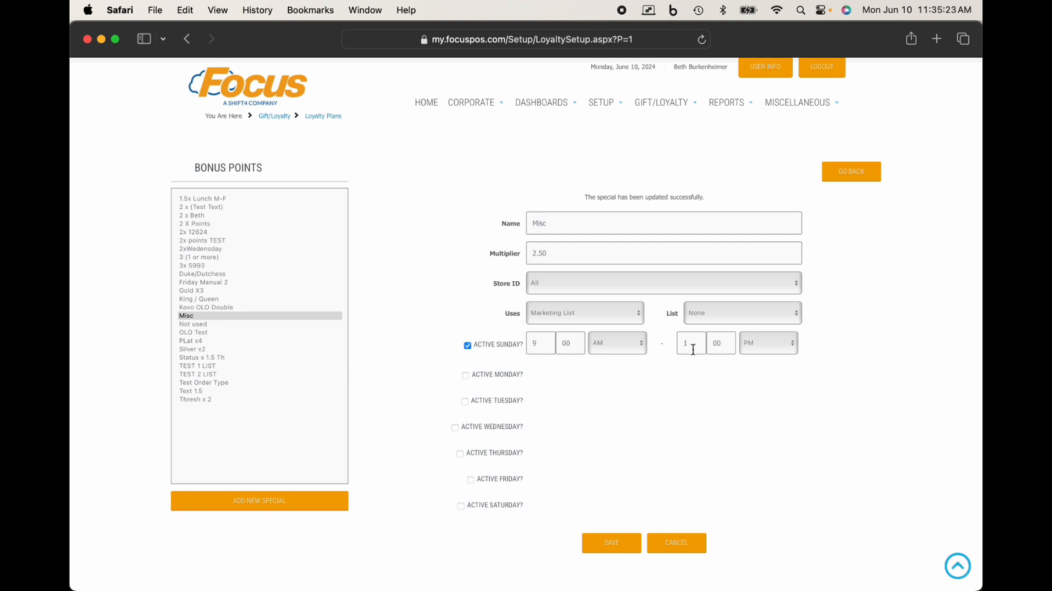
Step: Open the 2xWedensday special to examine its active days and times
click(212, 246)
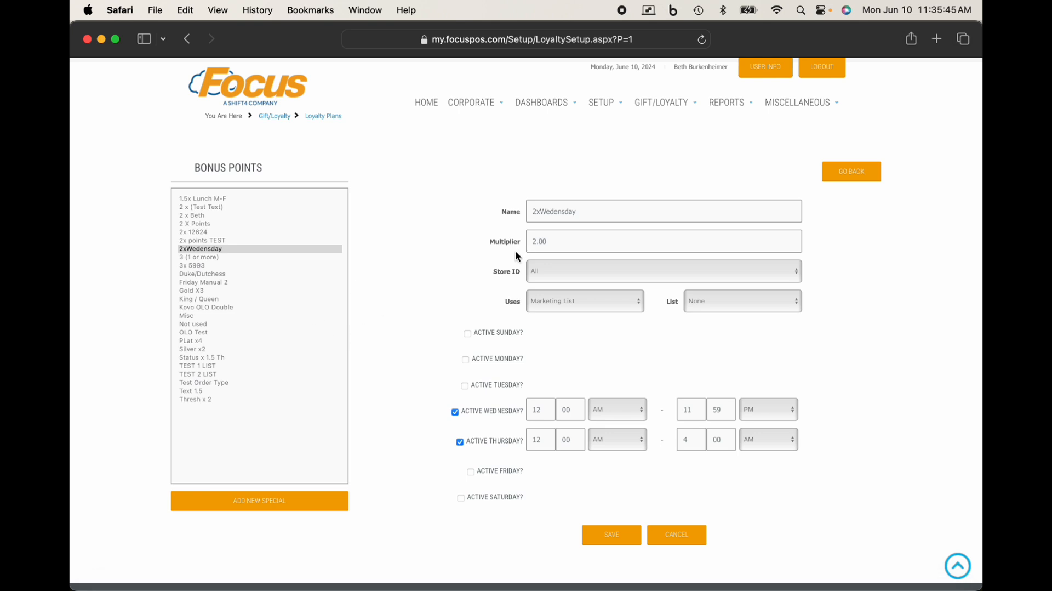
Step: Return to the Bistro Sales Plan, begin adding bonus points to it, and start a new special in the bonus points setup
click(838, 182)
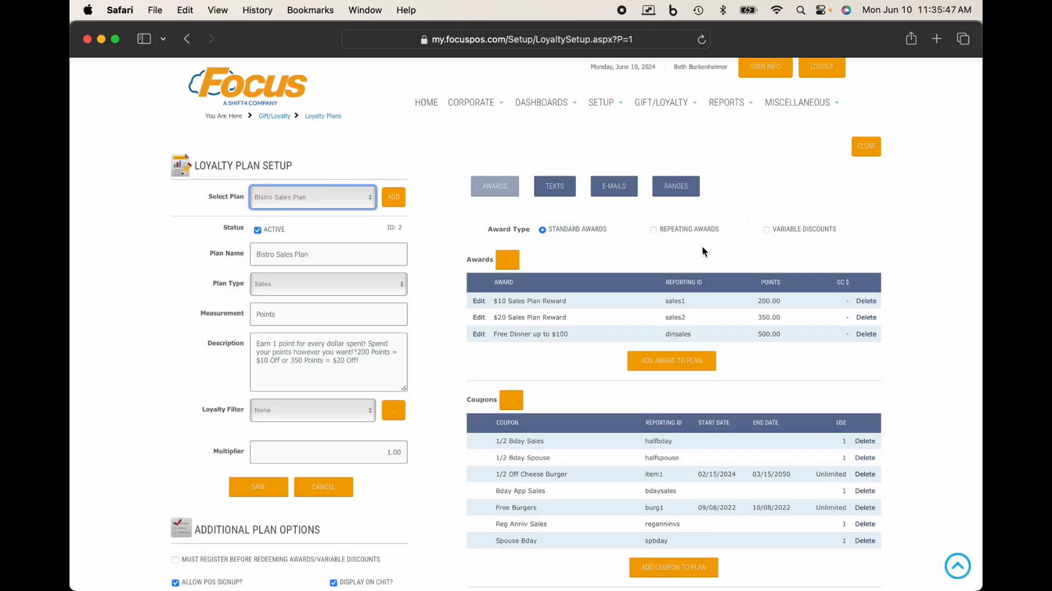
scroll(649, 384, down, 3)
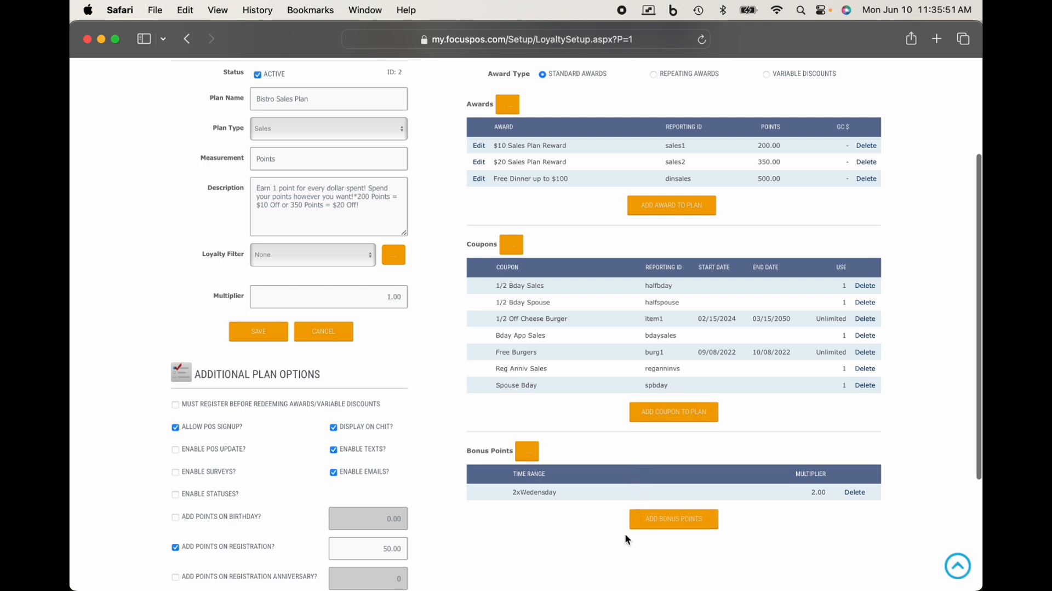
click(665, 525)
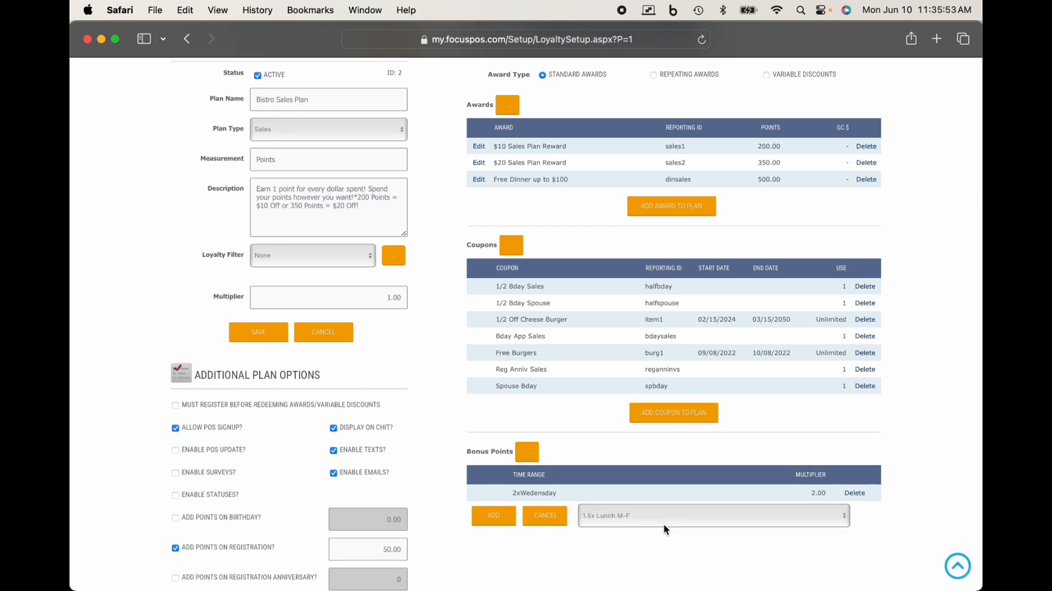
click(535, 455)
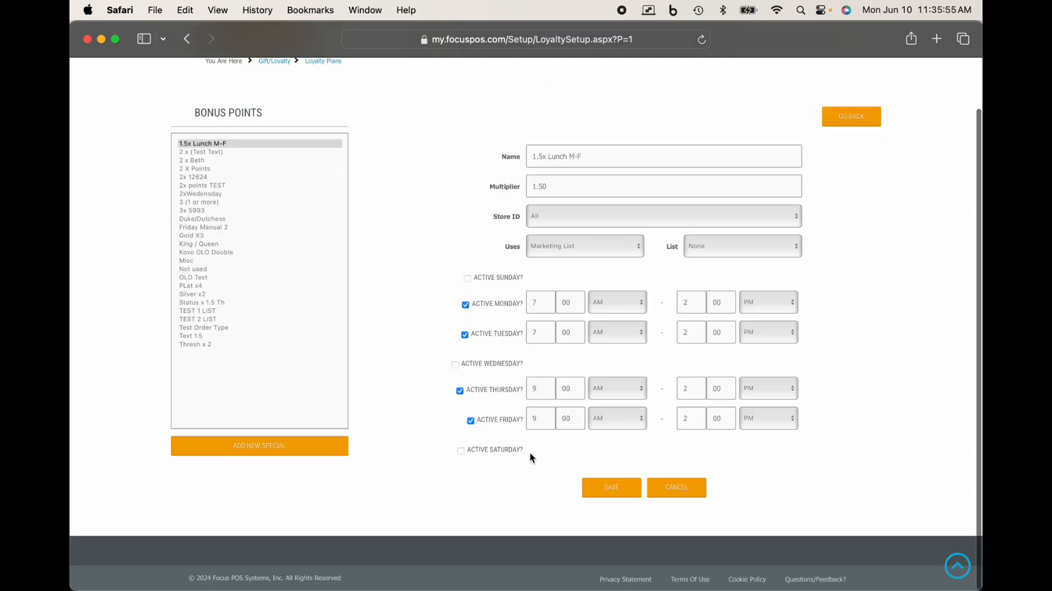
click(324, 449)
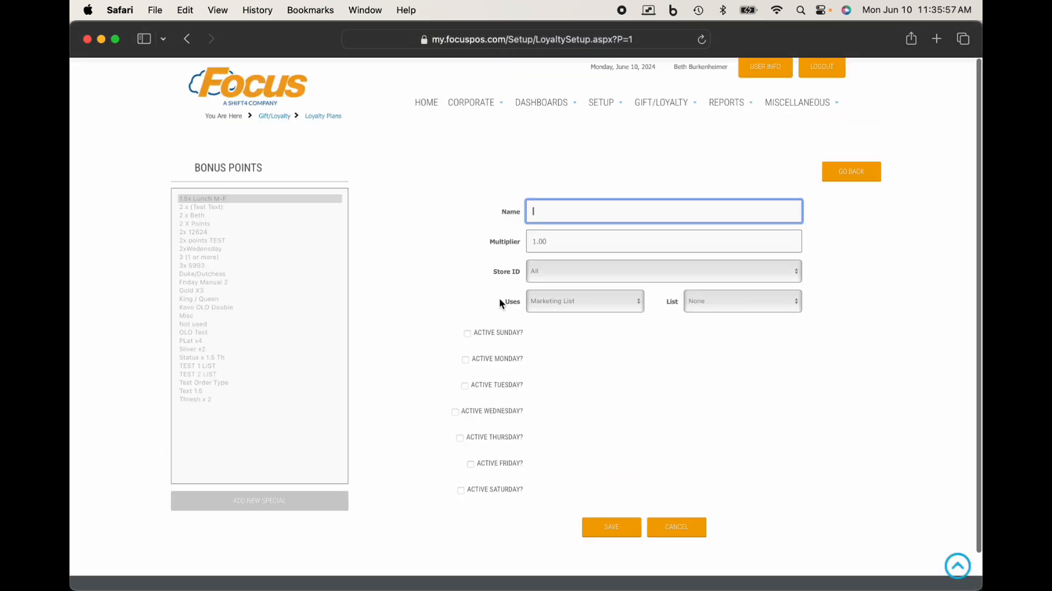
Step: Keep the new special based on Marketing List and examine which marketing lists it can be limited to
click(581, 299)
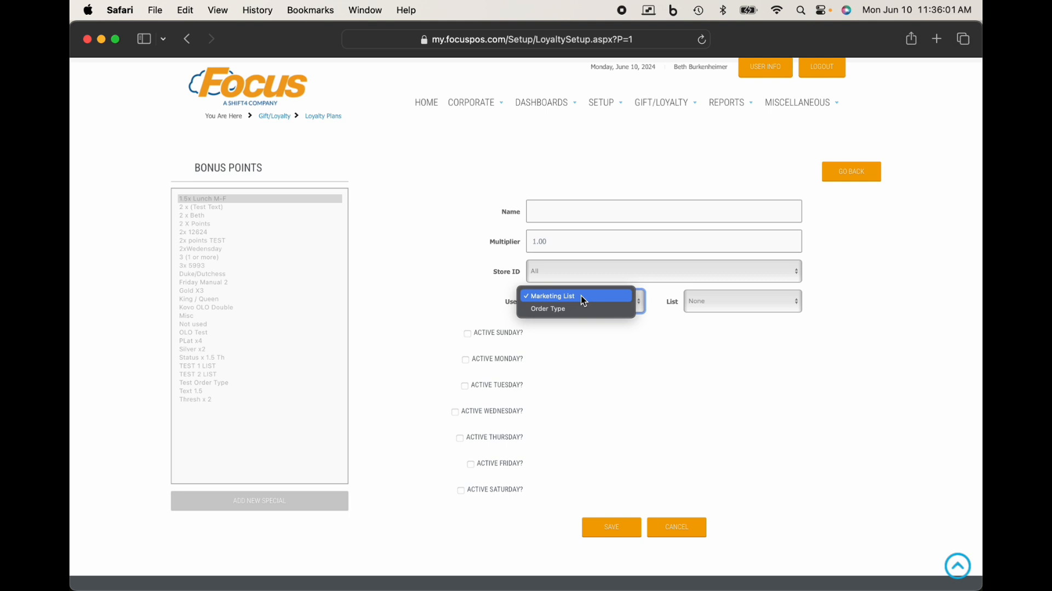
click(581, 294)
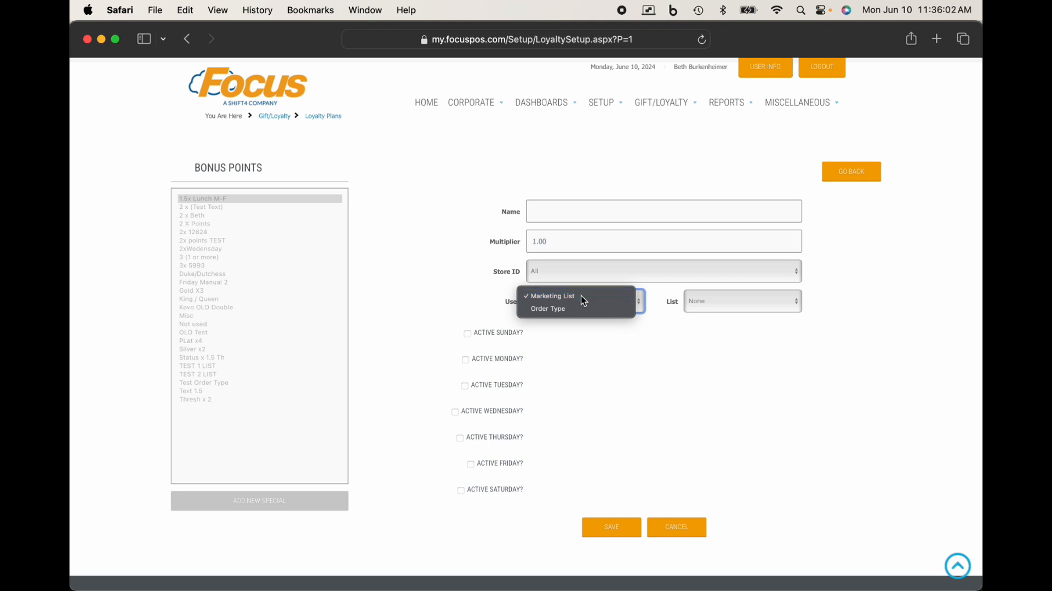
click(723, 303)
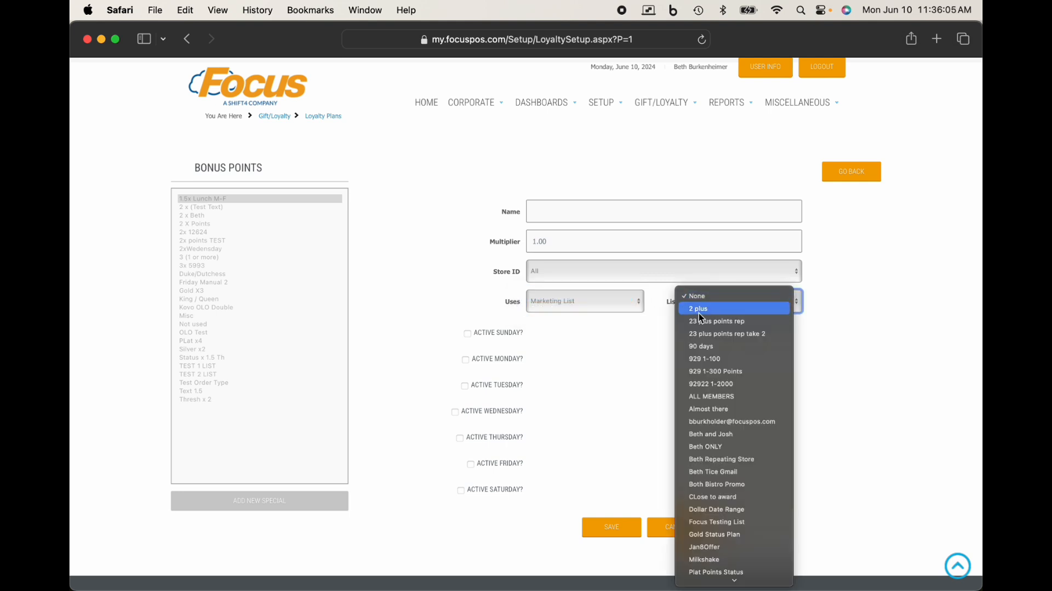
click(626, 355)
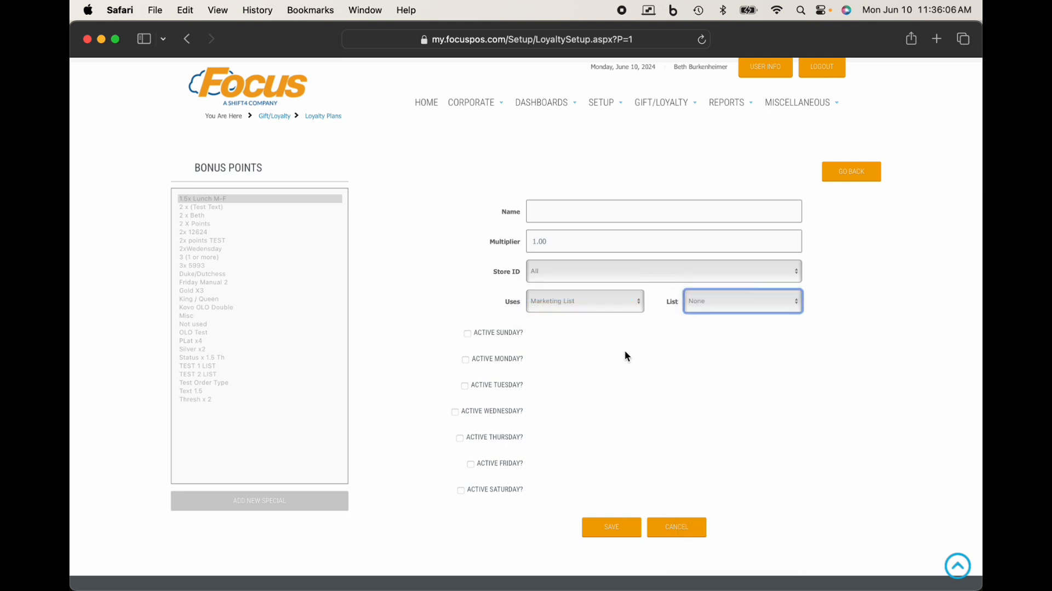
Step: Base the new special on Order Type and review the stores it can apply to
click(612, 310)
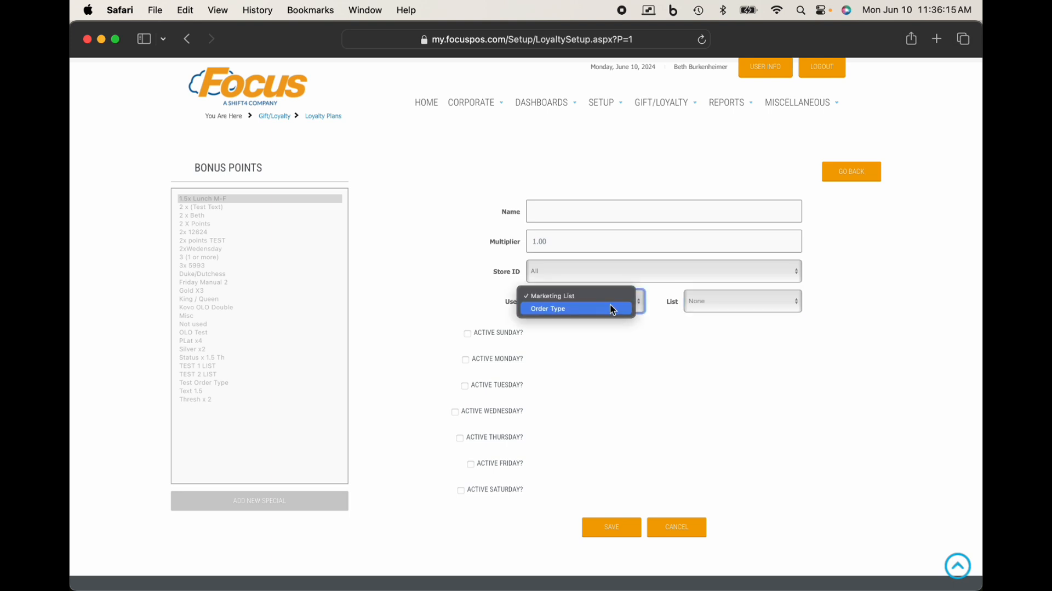
click(611, 306)
click(592, 272)
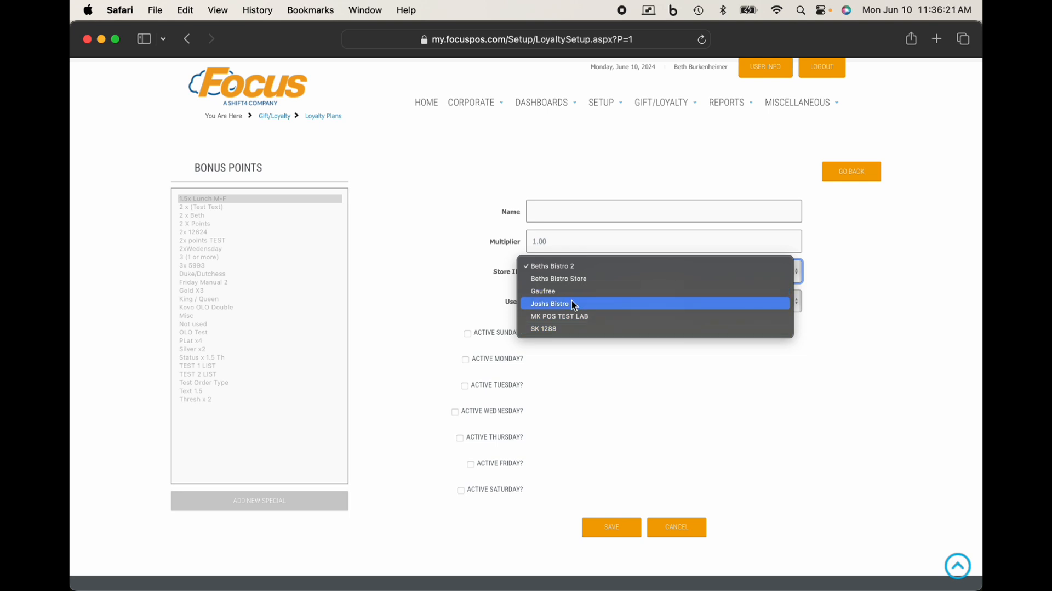
click(578, 357)
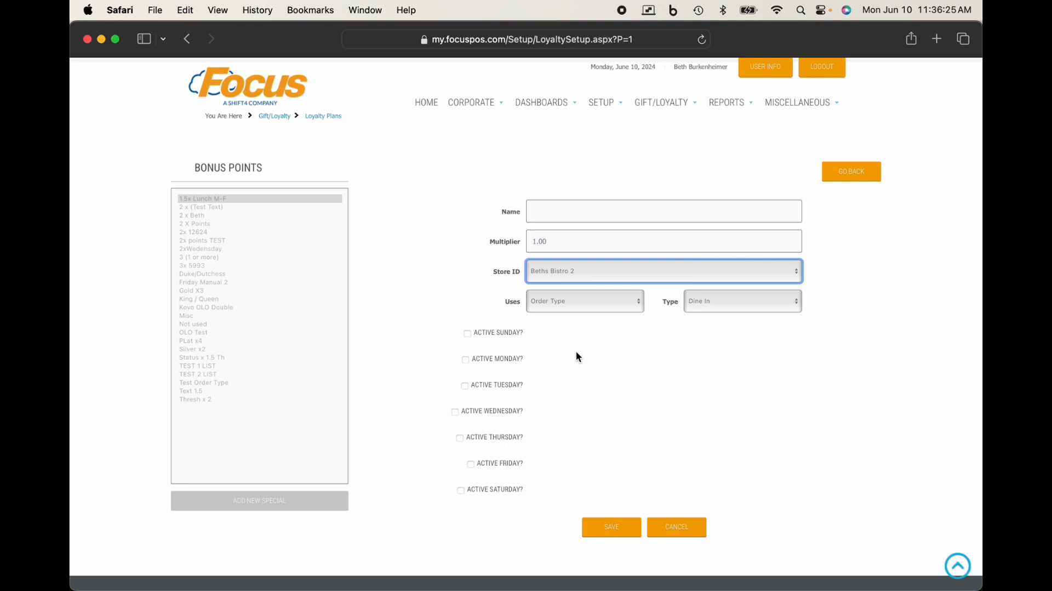
Step: Switch the new special back to Marketing List and review the available lists again
click(576, 305)
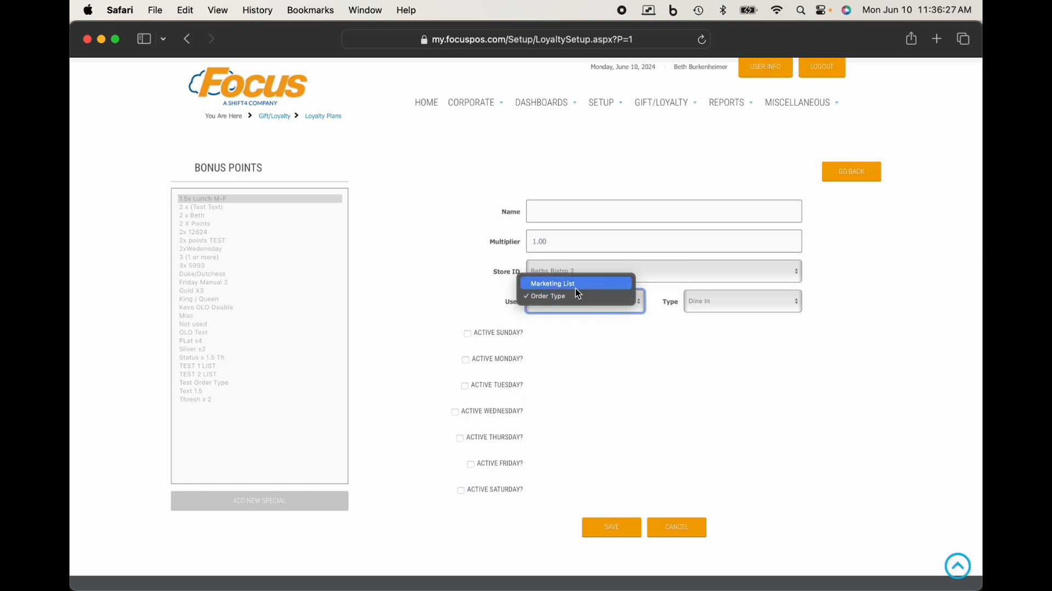
click(575, 287)
click(707, 302)
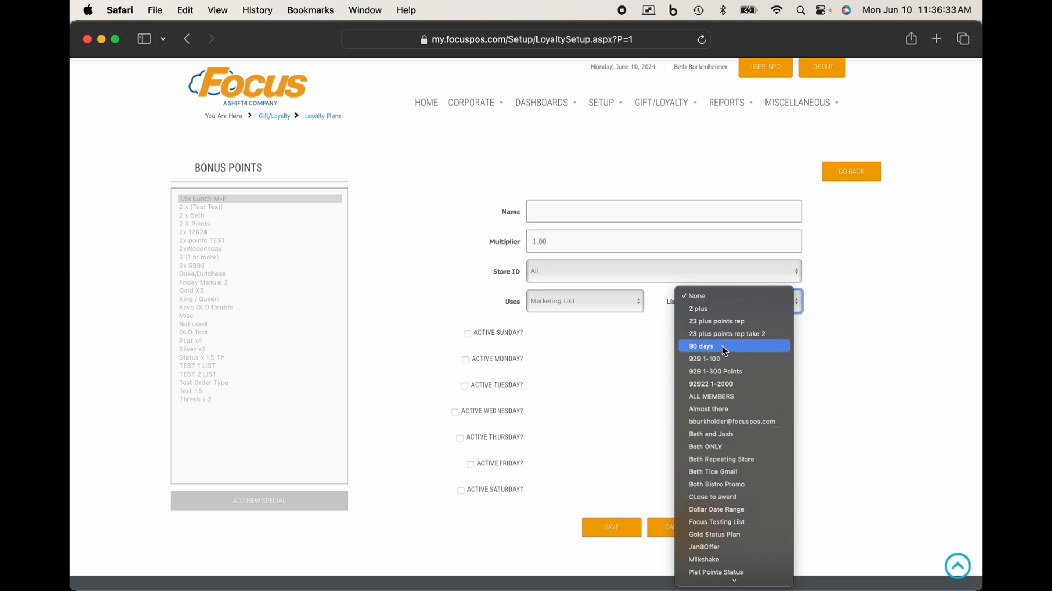
click(629, 393)
Step: Base the new special on Order Type and choose Online as the type
click(606, 298)
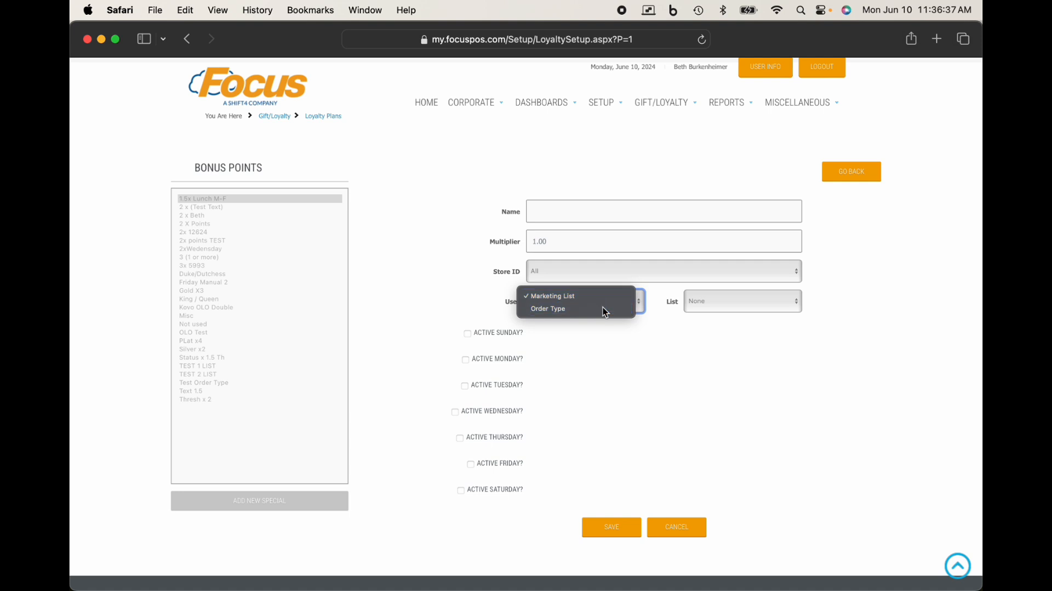
click(603, 307)
click(719, 305)
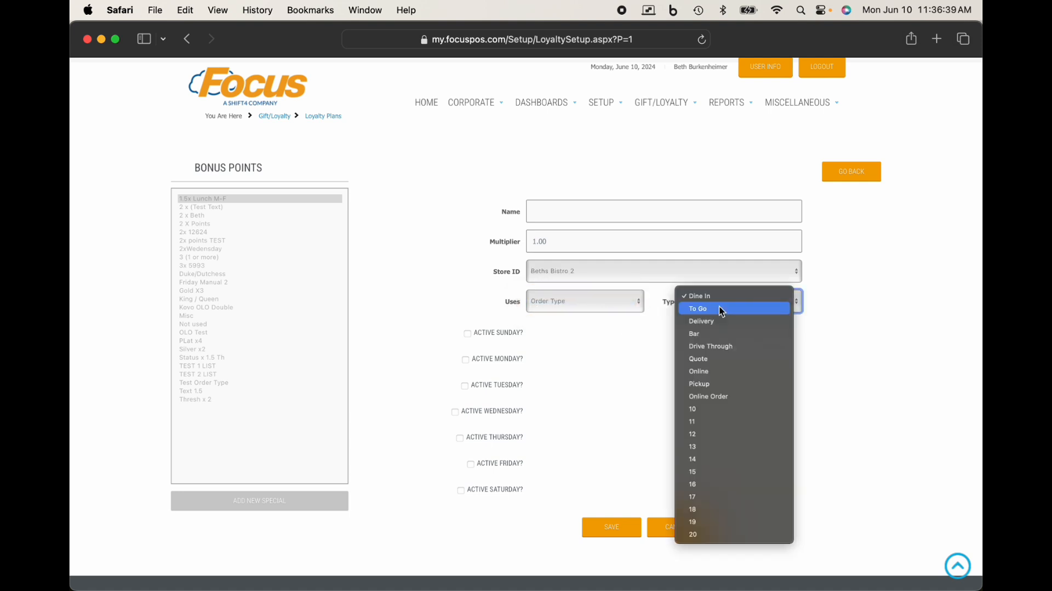
click(706, 370)
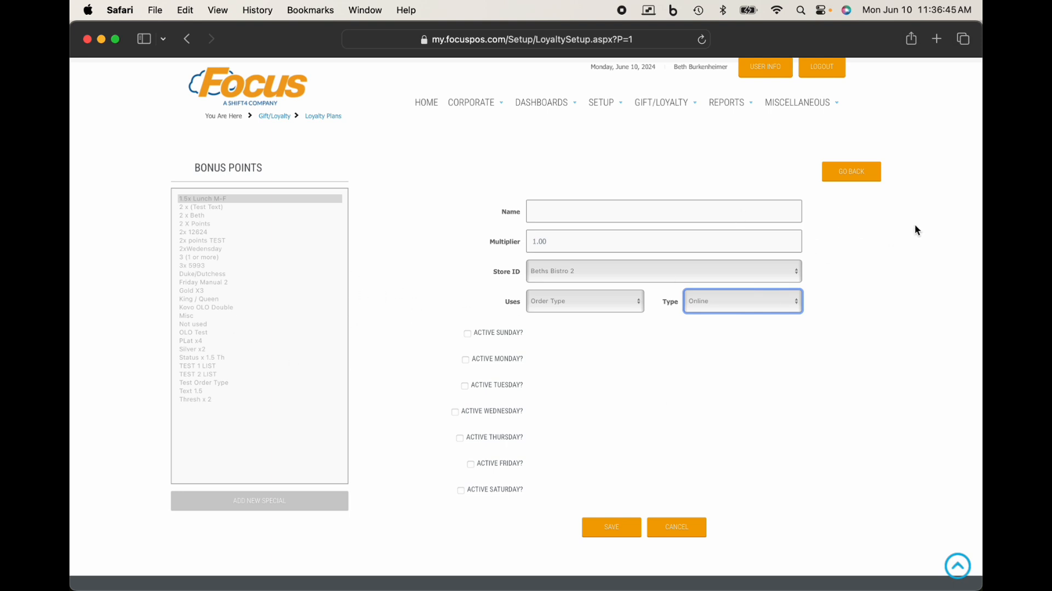
Step: Leave the new special without saving and cancel adding bonus points to the Bistro Sales Plan
click(855, 174)
scroll(685, 409, down, 3)
scroll(685, 409, down, 1)
click(545, 533)
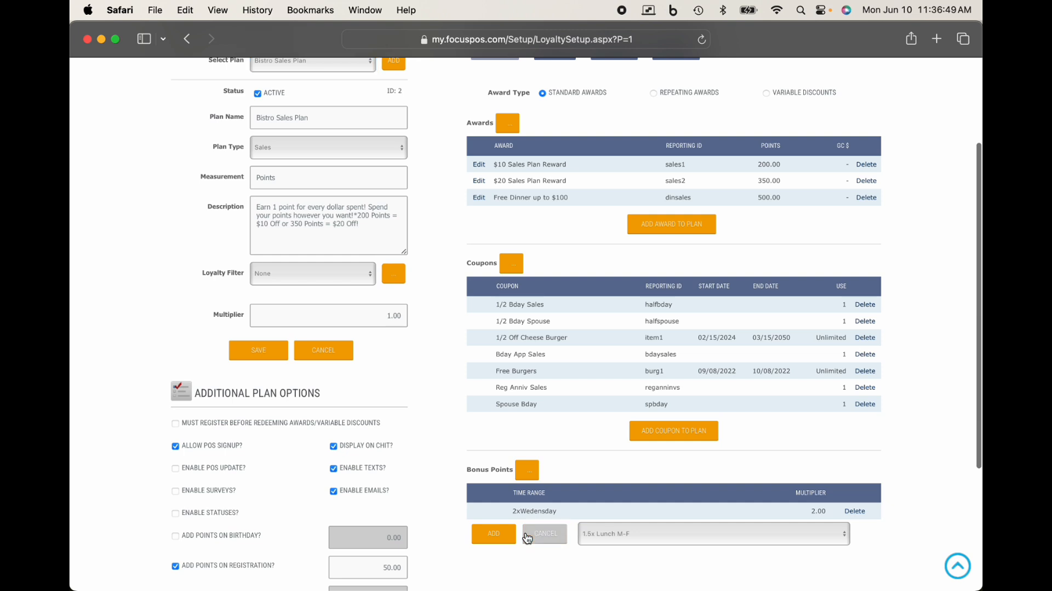
scroll(666, 485, down, 3)
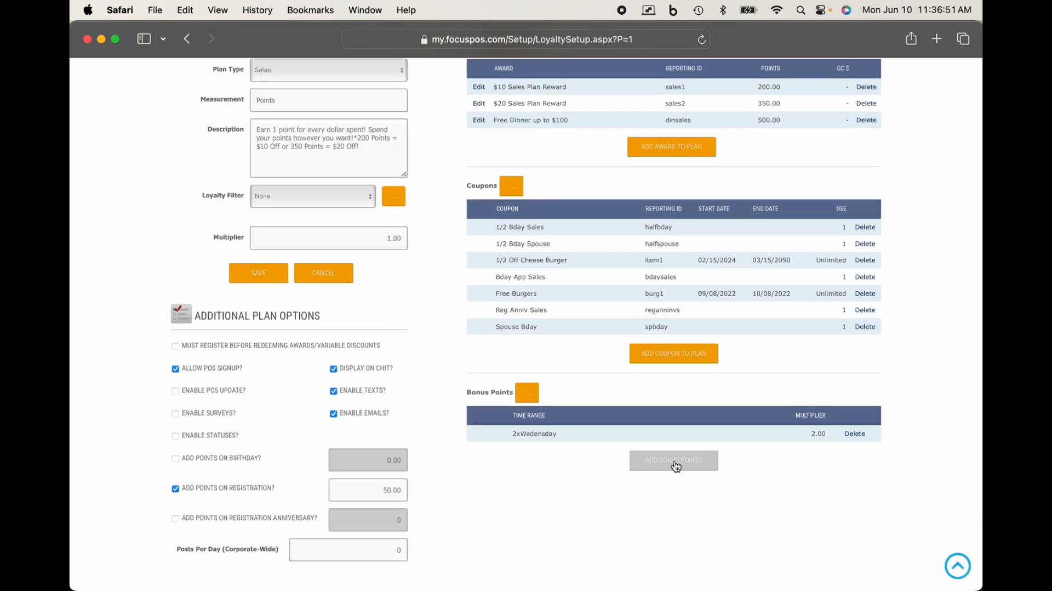